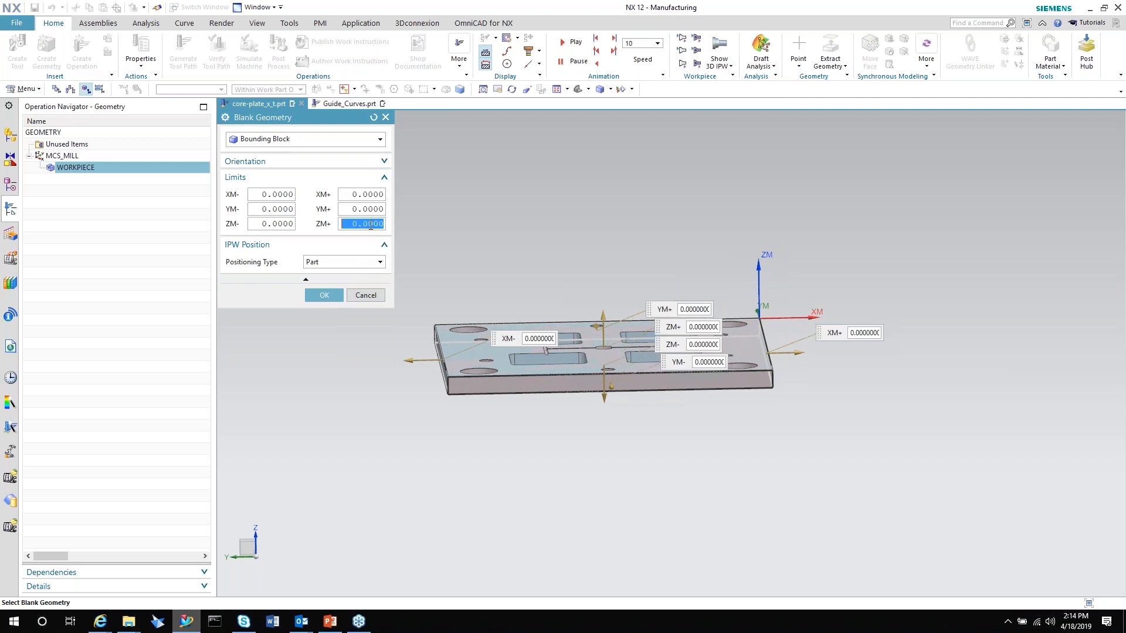
Set the bounding block blank's ZM+ limit to 0.1 and accept the blank and workpiece definitions
text(.1)
key(Return)
click(326, 295)
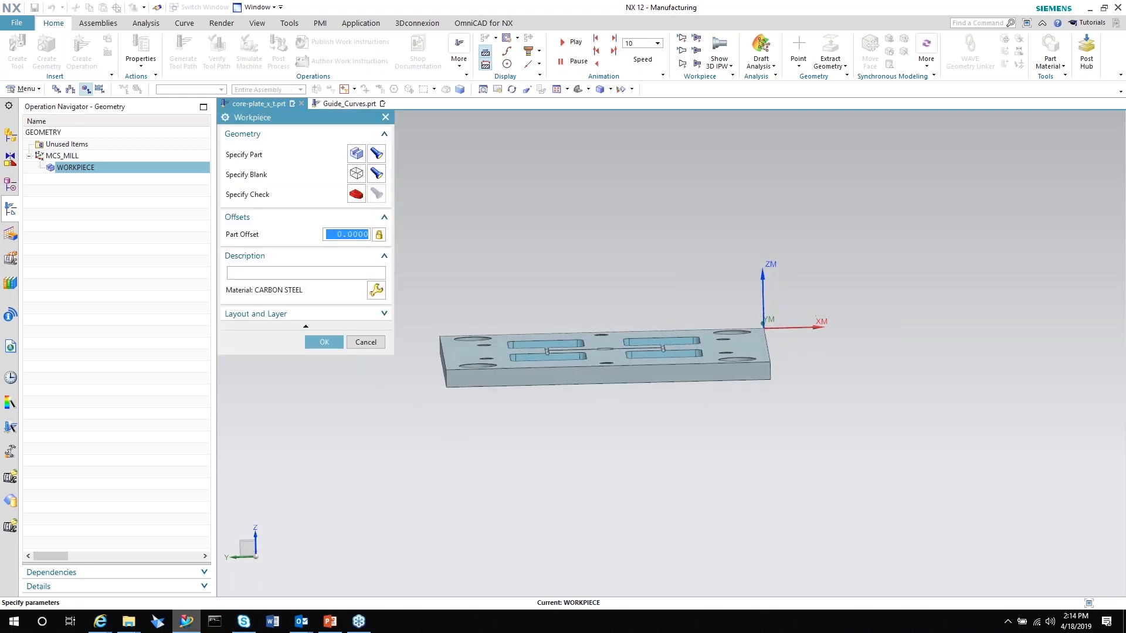
click(325, 342)
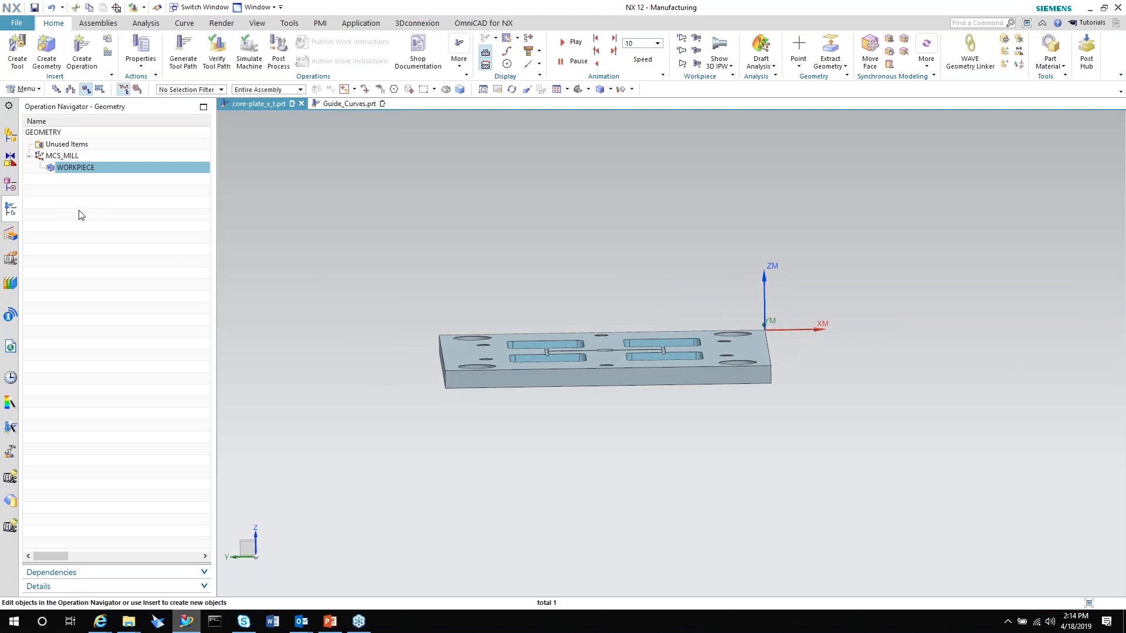
Open Find Features for parametric recognition on the workpiece and set the machining access direction method to Specify Vector
right_click(76, 225)
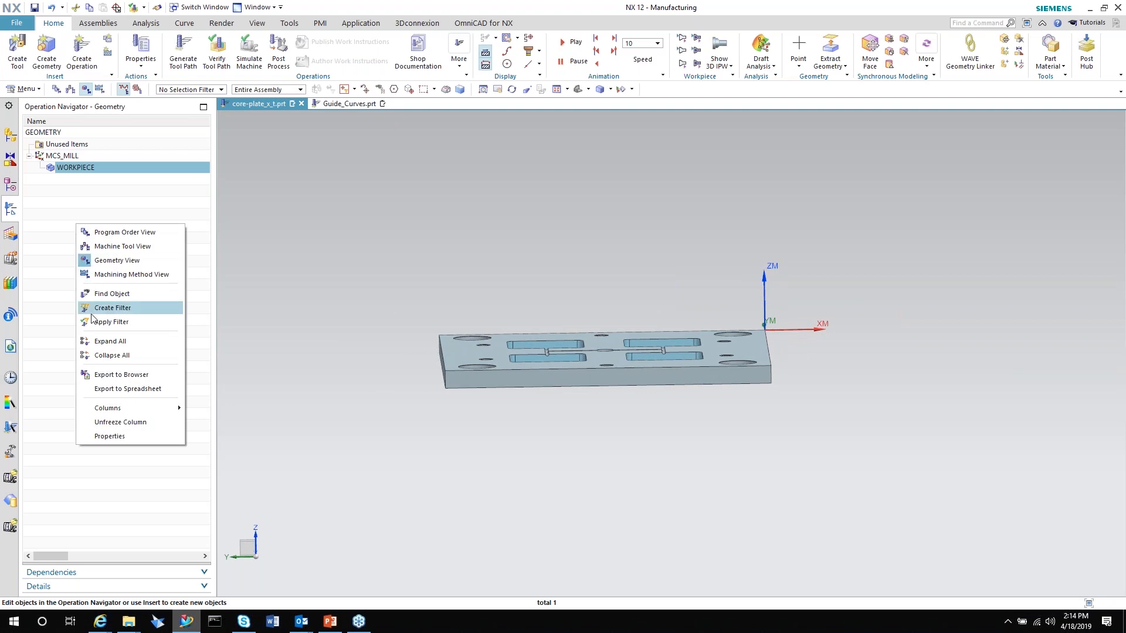
click(60, 351)
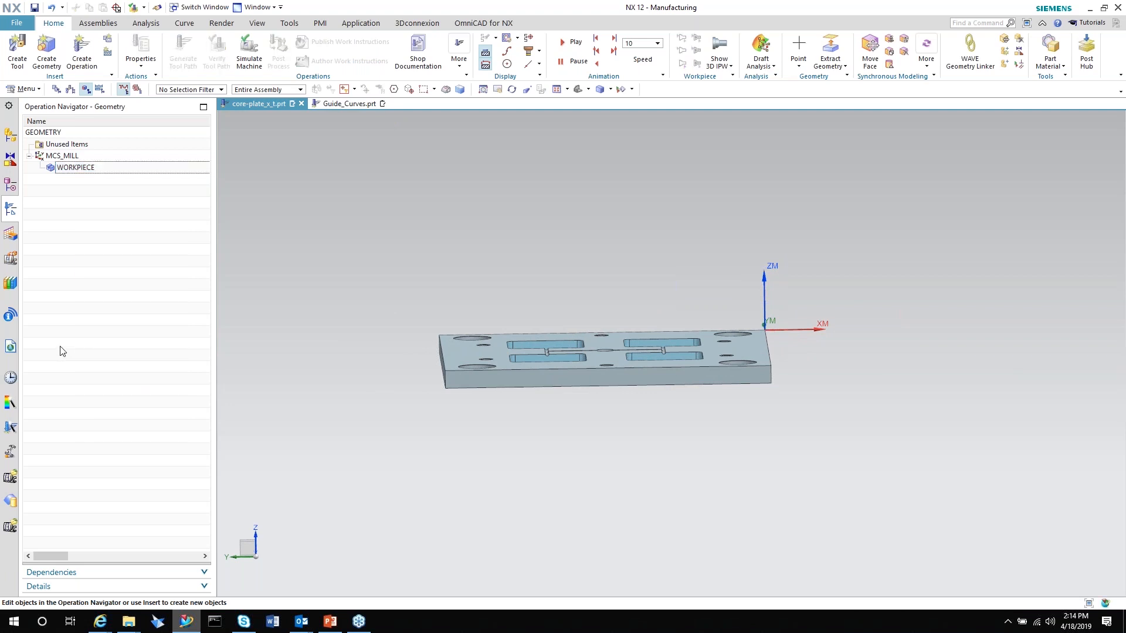
click(10, 235)
right_click(69, 217)
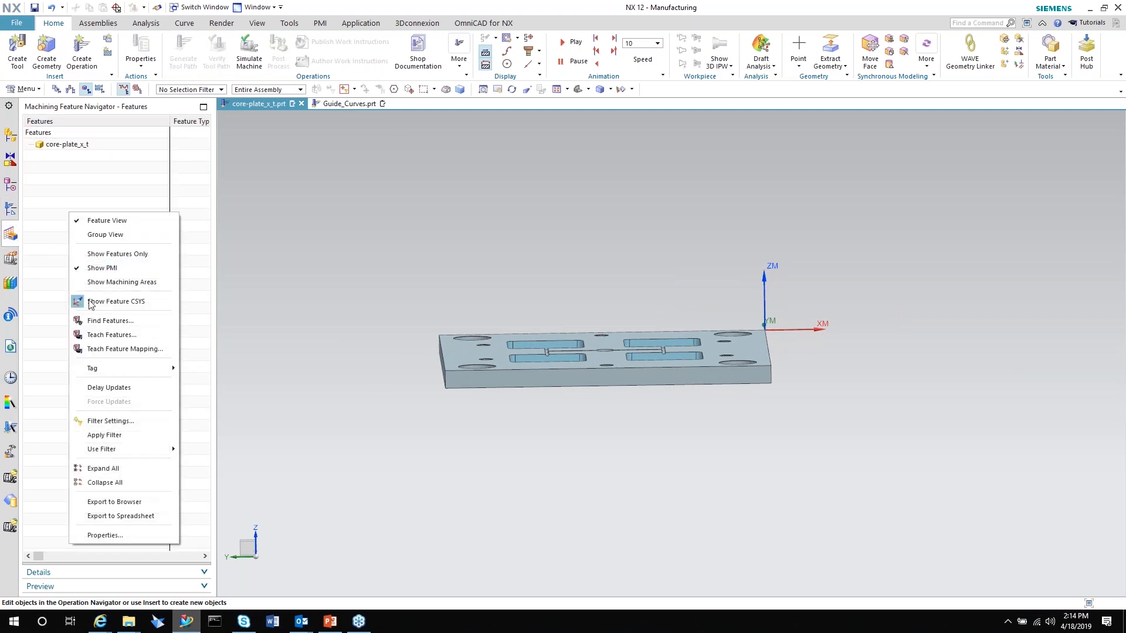
click(103, 327)
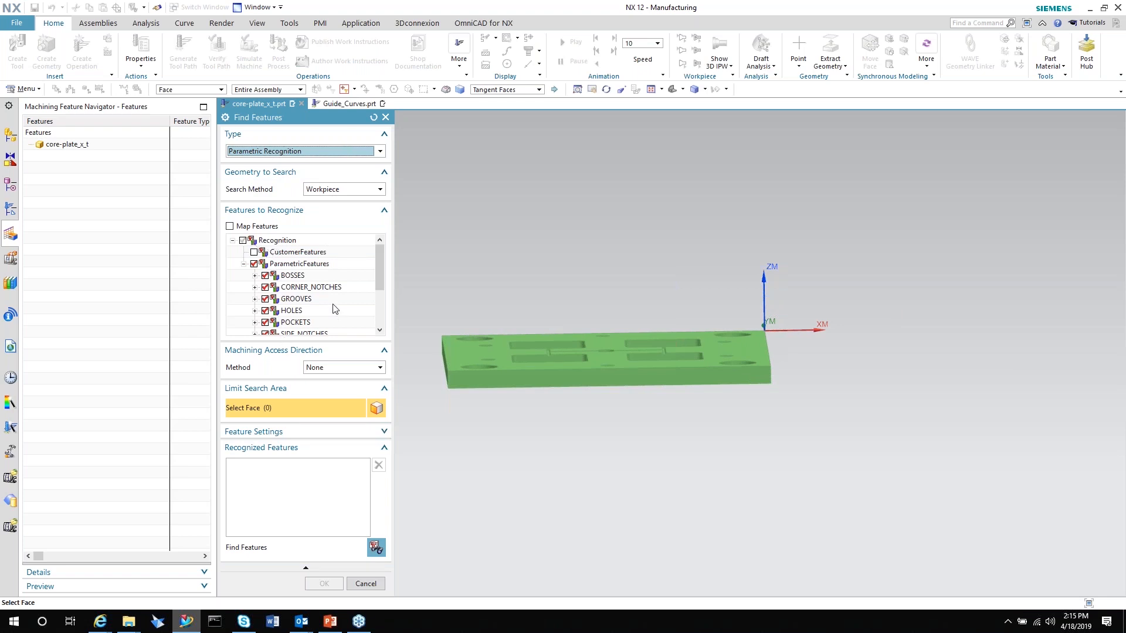
scroll(332, 296, down, 1)
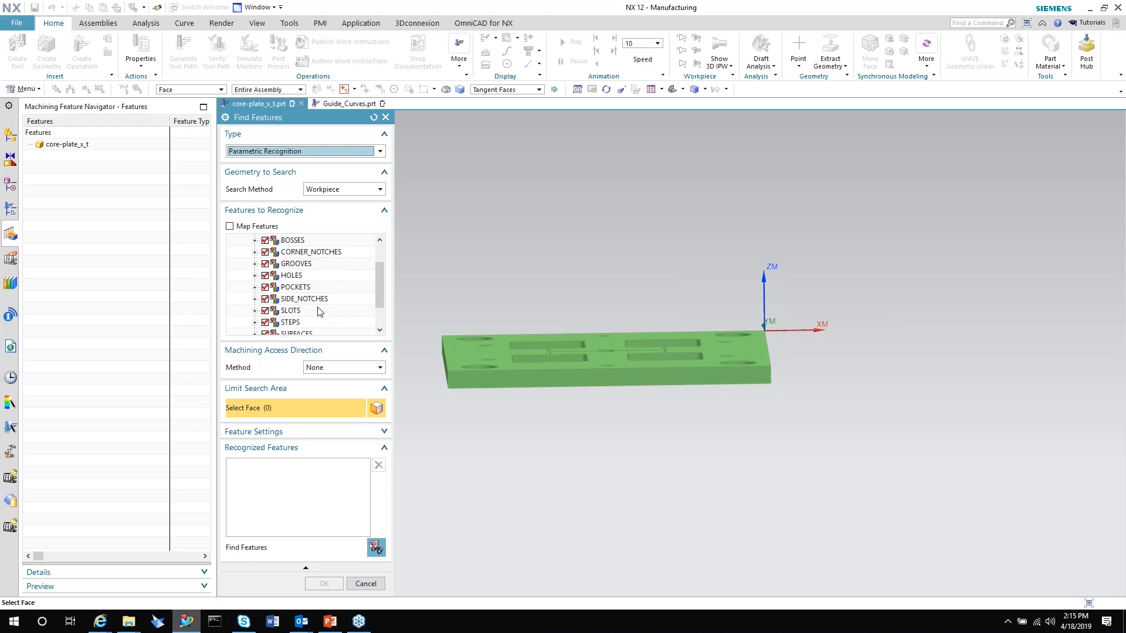
scroll(338, 289, down, 1)
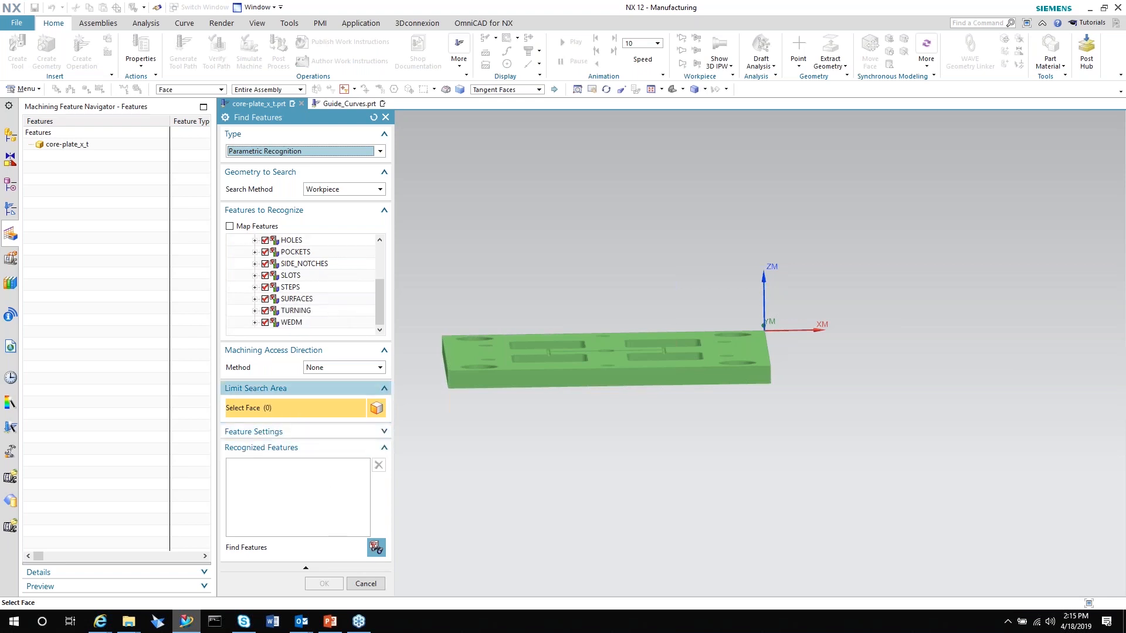
click(370, 368)
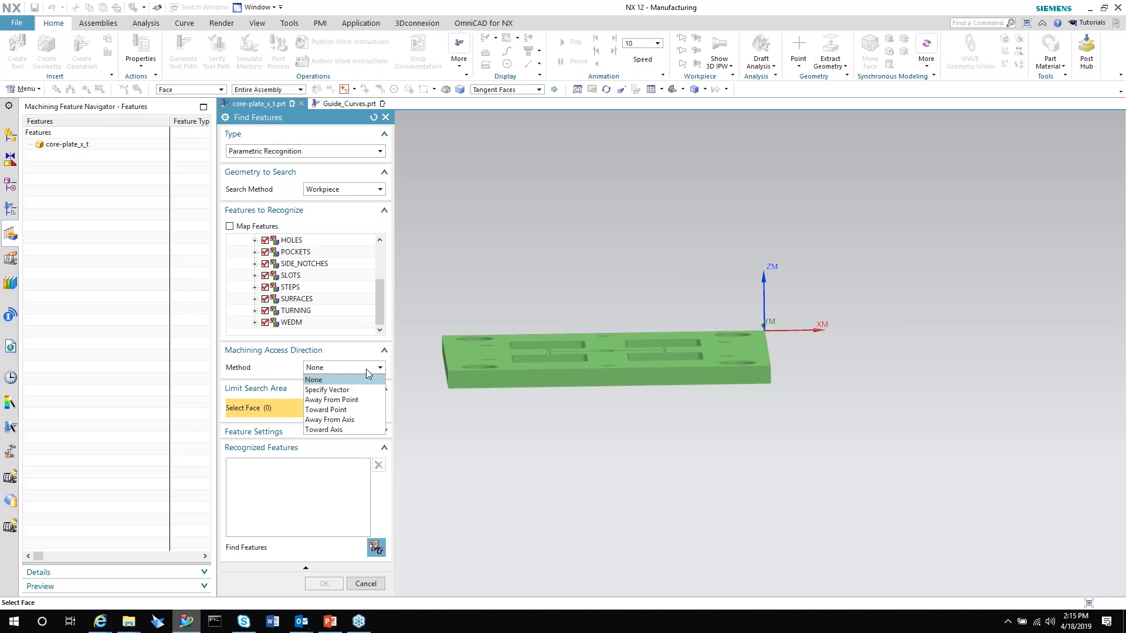
click(354, 388)
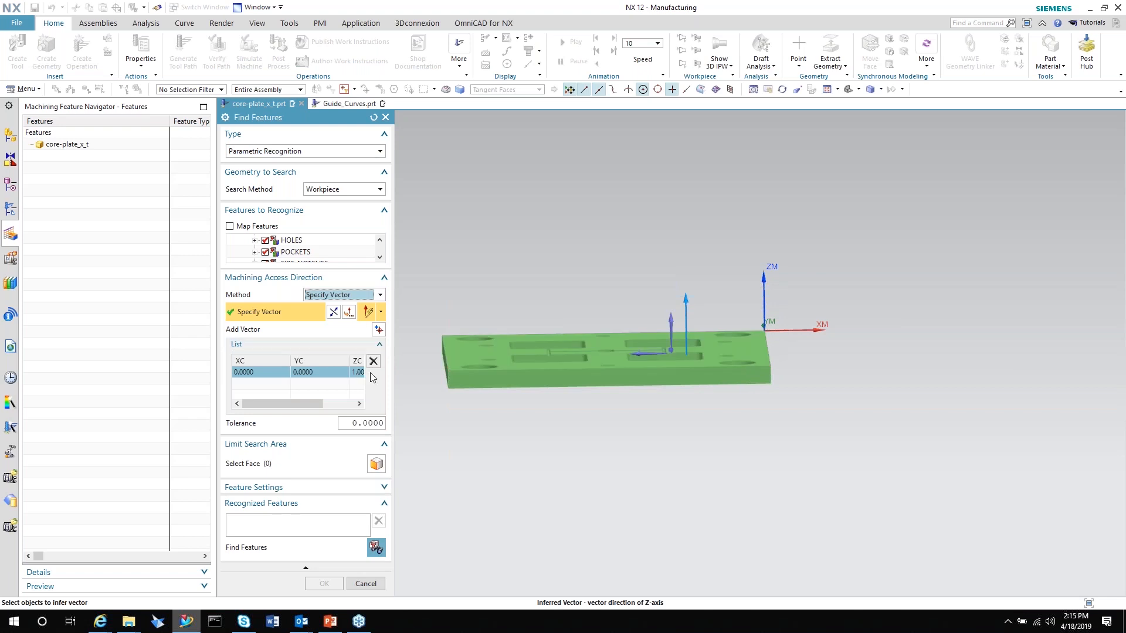
Try finding features with the access vector reversed to negative ZC, then delete the recognized features and restore the vector direction
click(333, 311)
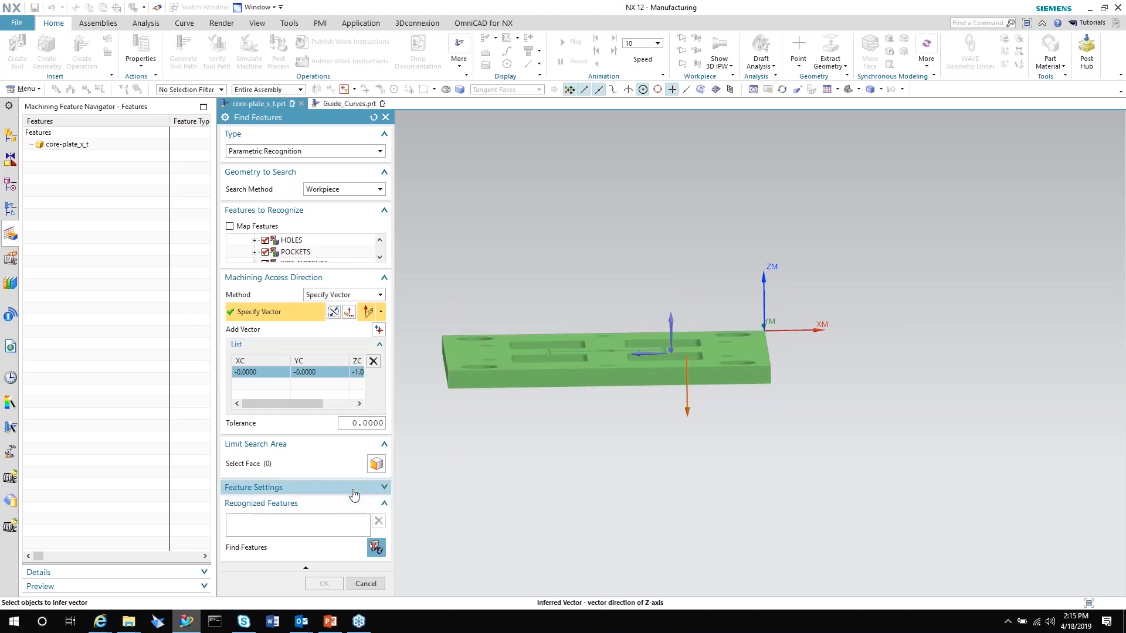
click(378, 549)
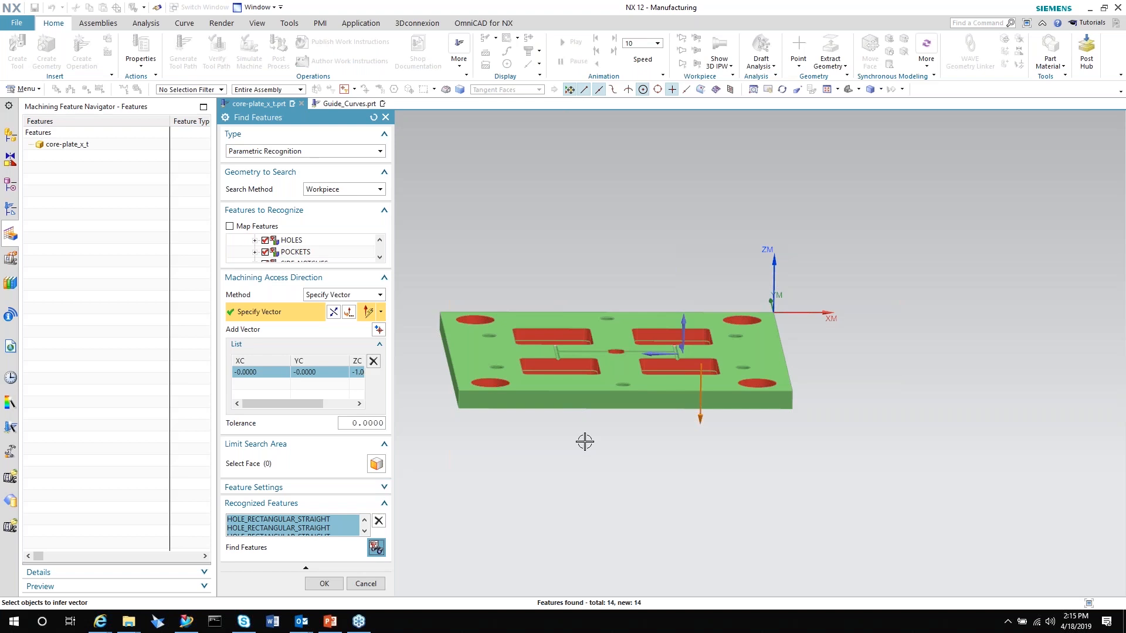
click(378, 522)
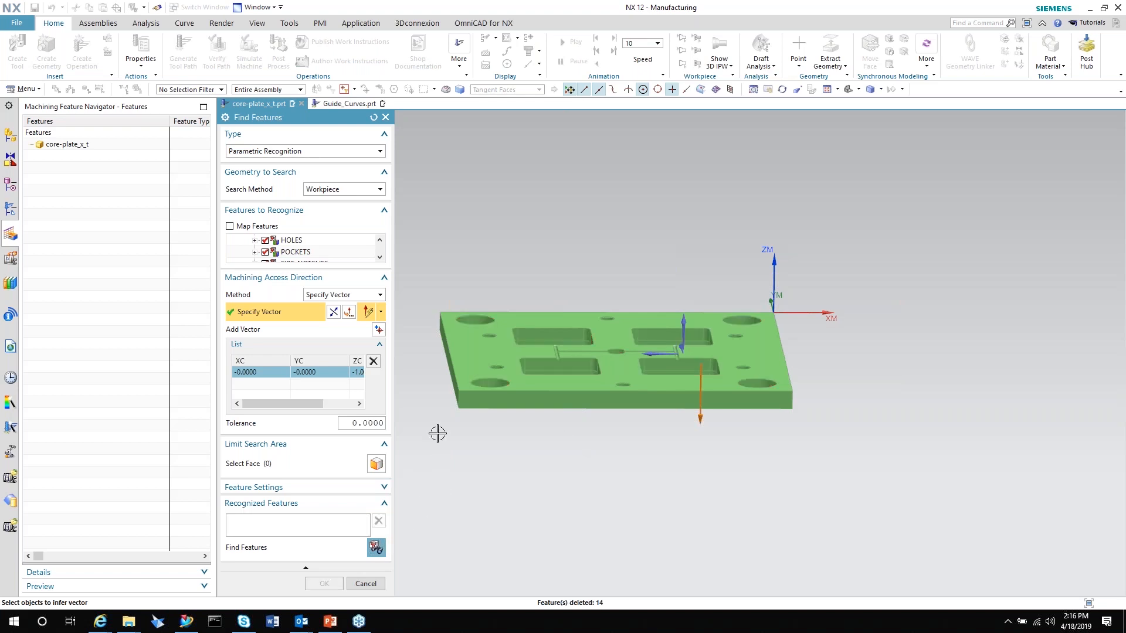
click(334, 312)
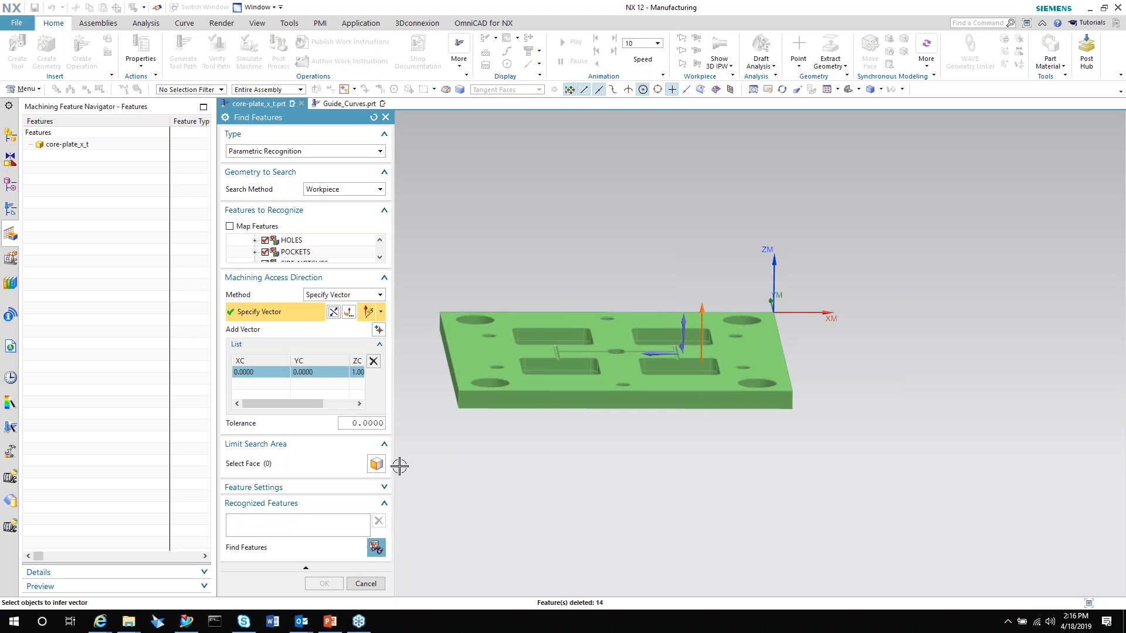
Find the features along the positive ZC access vector, inspect the WEDM_FREE_SHAPED_STRAIGHT feature and accept the recognized features
click(376, 547)
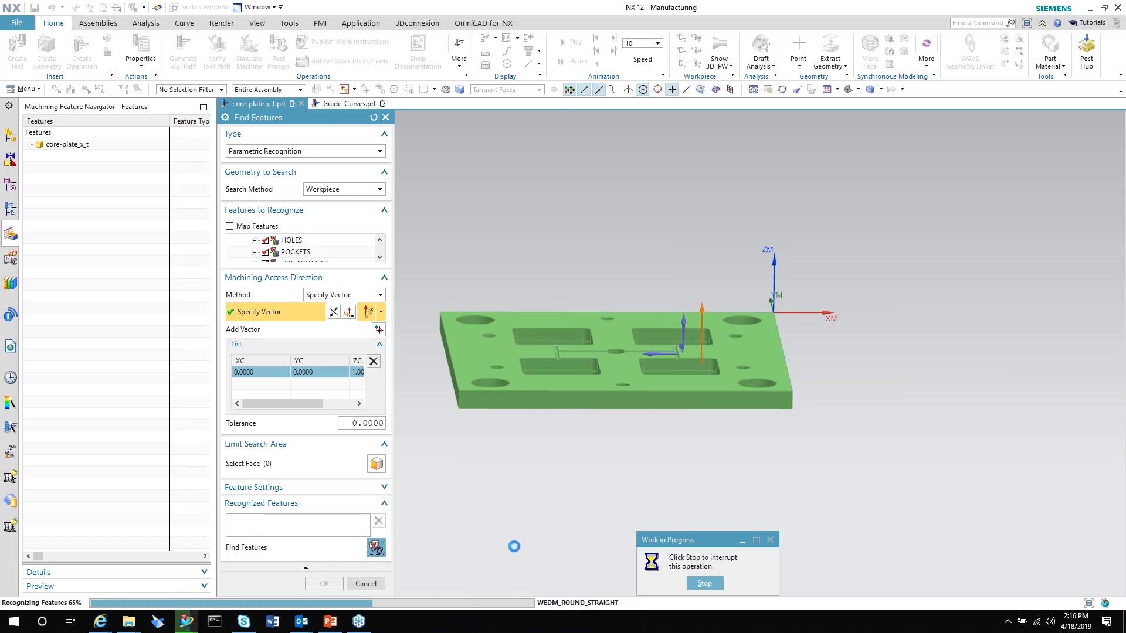
click(365, 532)
click(365, 533)
click(364, 532)
click(365, 533)
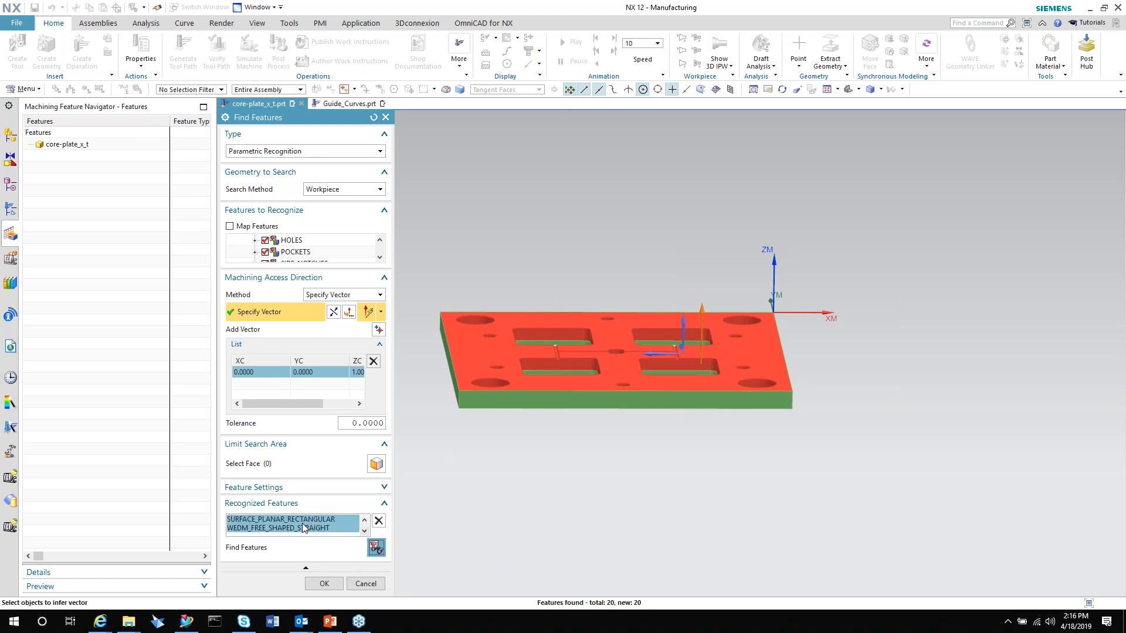
click(280, 527)
scroll(535, 471, up, 10)
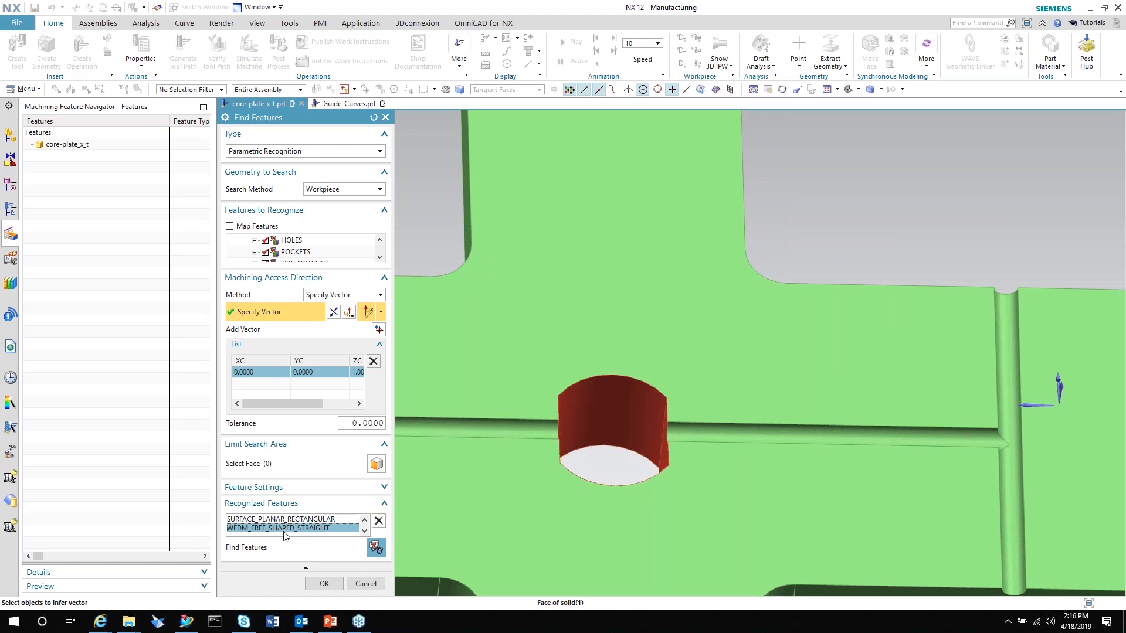
click(323, 583)
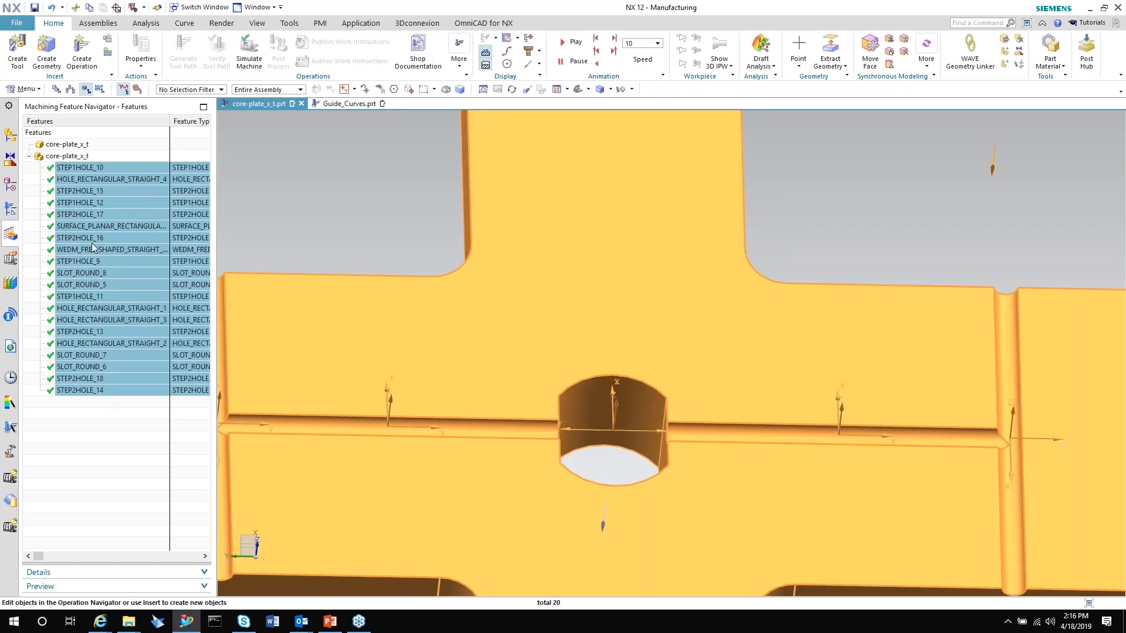
Group all the recognized features using predefined identical attributes and accept the feature groups
right_click(92, 241)
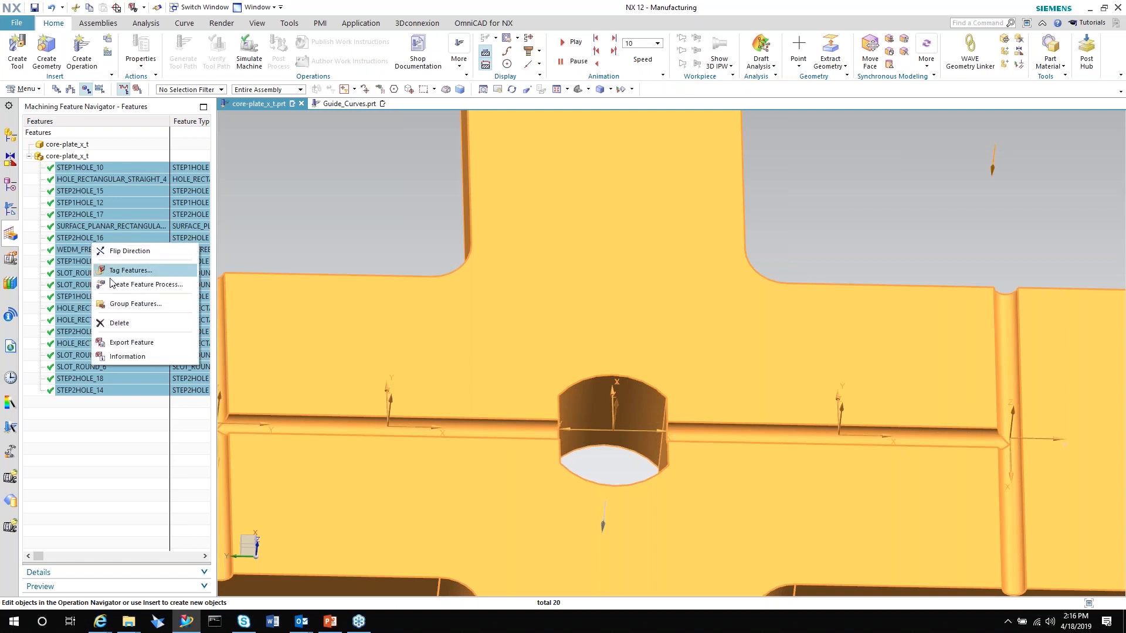
click(129, 305)
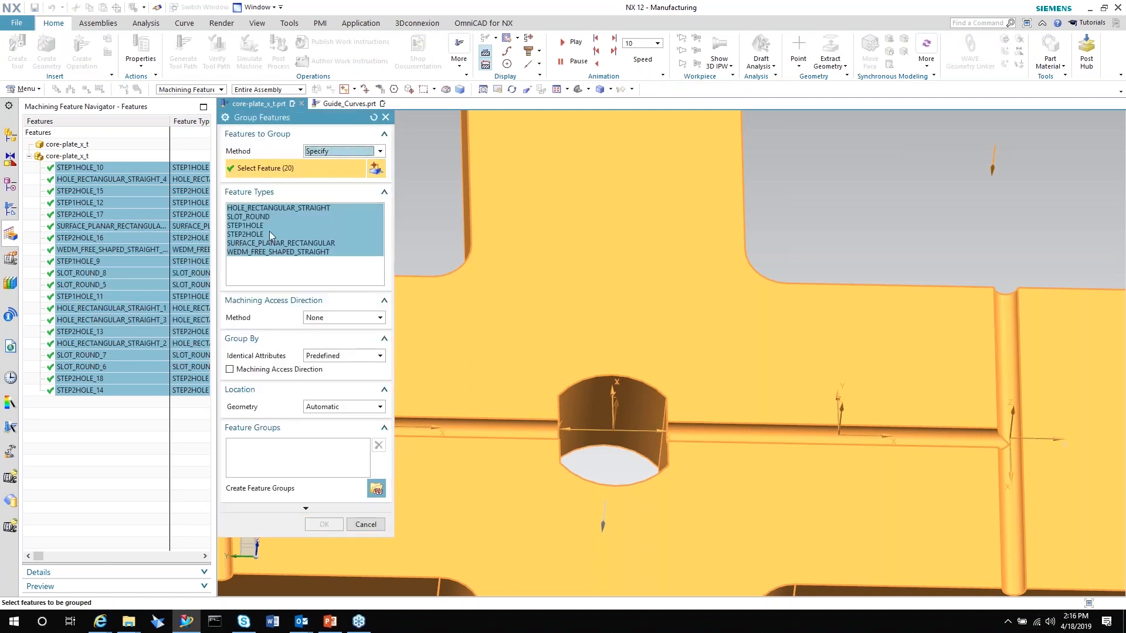
click(378, 490)
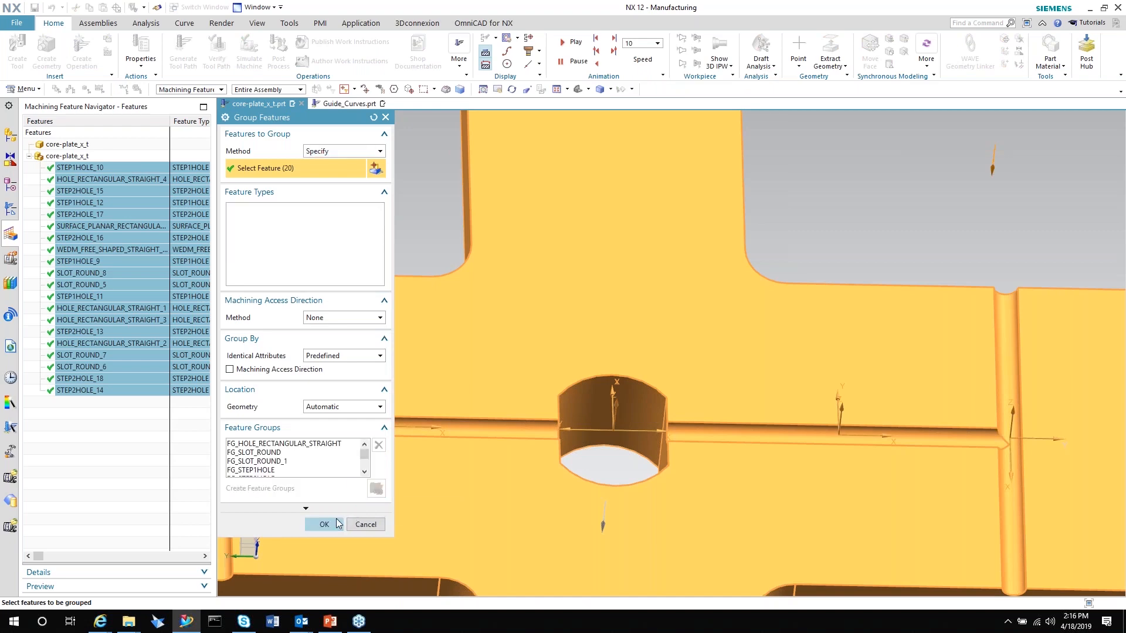
click(324, 524)
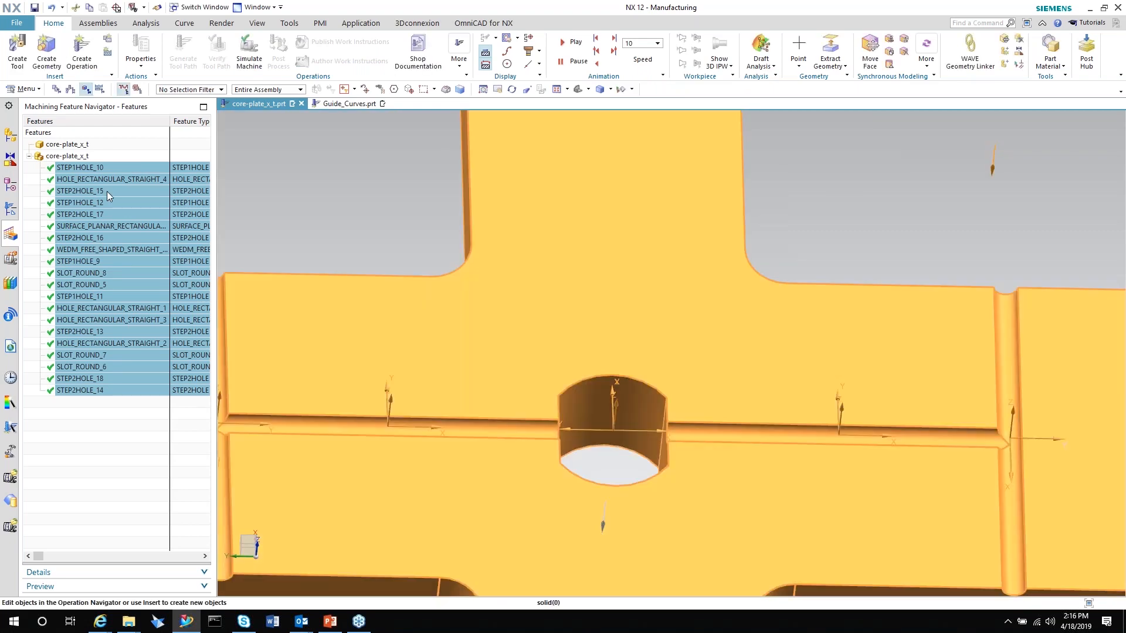
Display the features by group and examine the slot, step hole, planar surface and WEDM feature groups on the plate
click(139, 90)
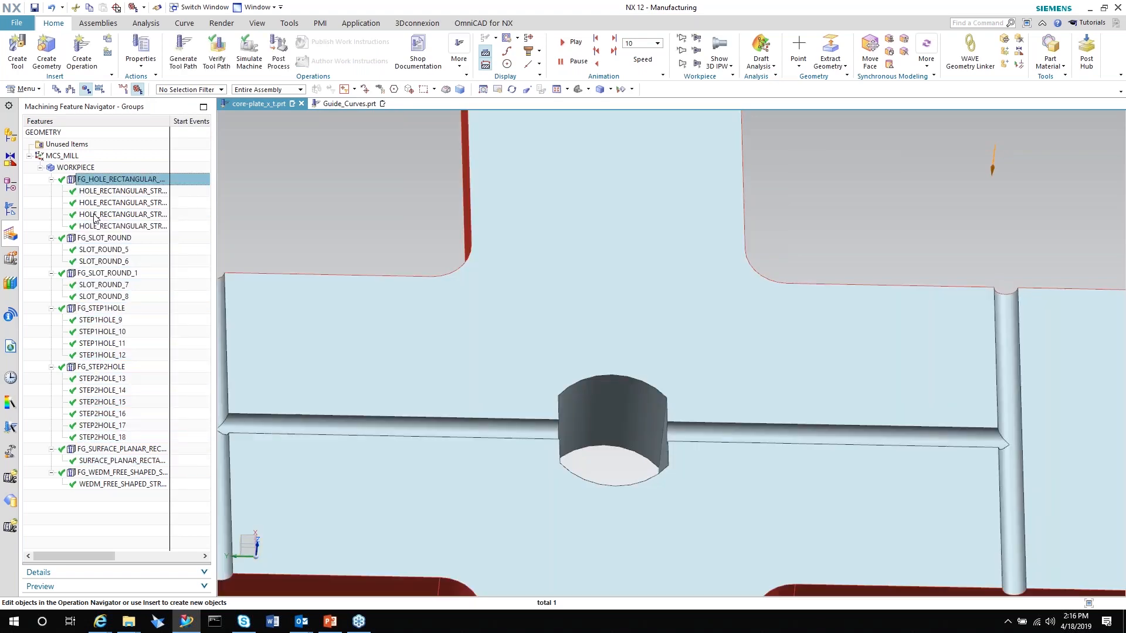
click(96, 240)
click(92, 274)
click(97, 308)
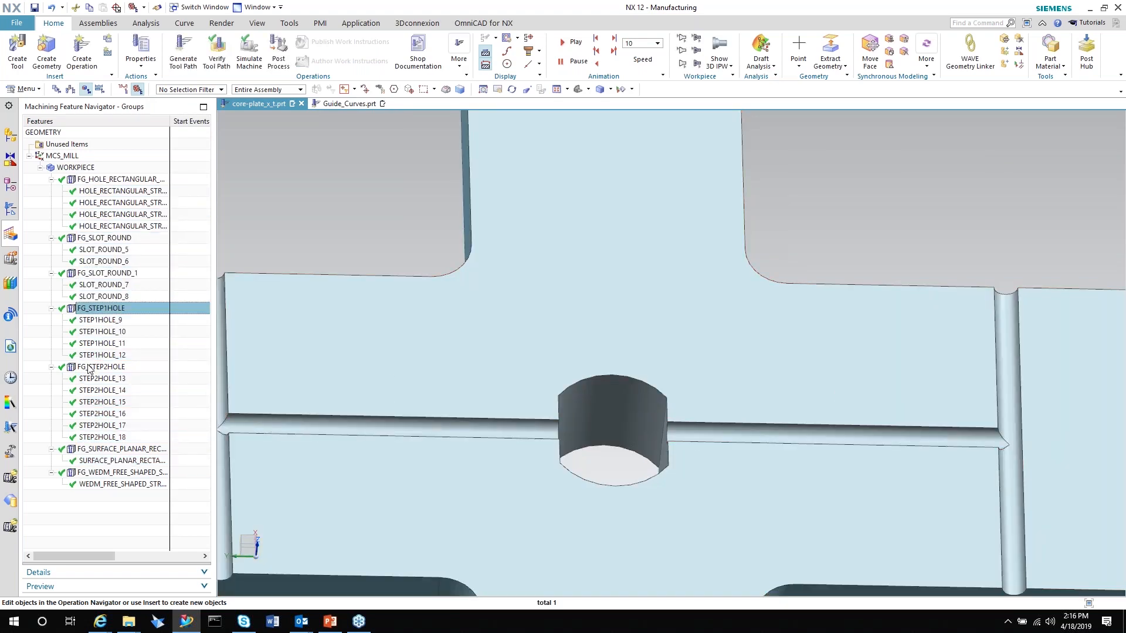
click(89, 367)
click(94, 449)
click(93, 472)
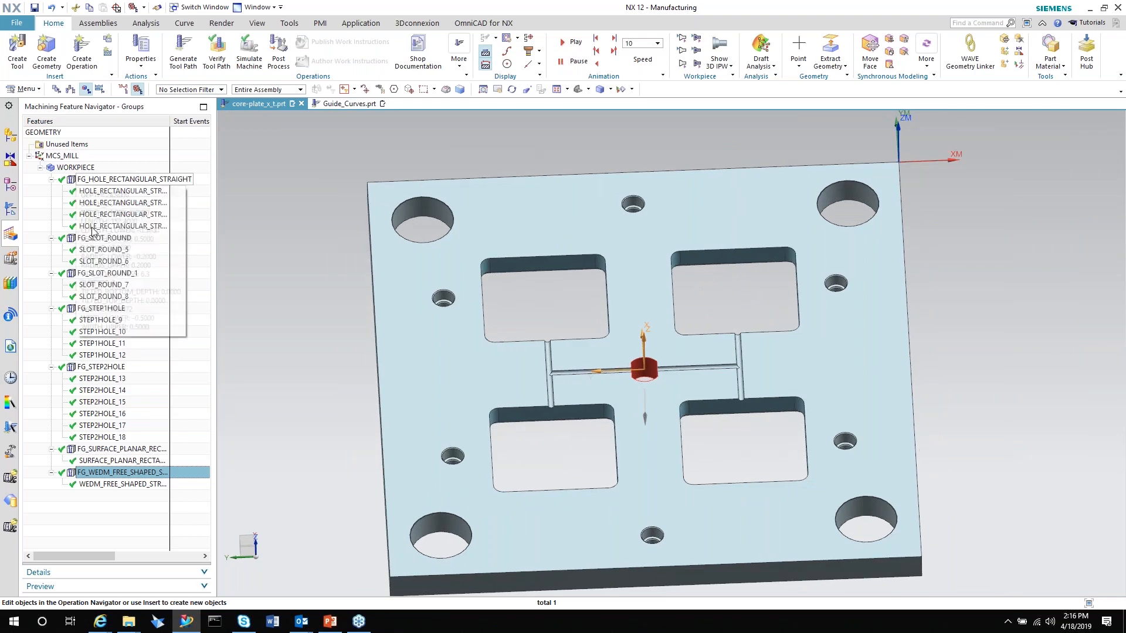
Create rule-based feature processes for all feature groups with the MillDrill knowledge library and automatic geometry location
click(94, 180)
shift+click(92, 484)
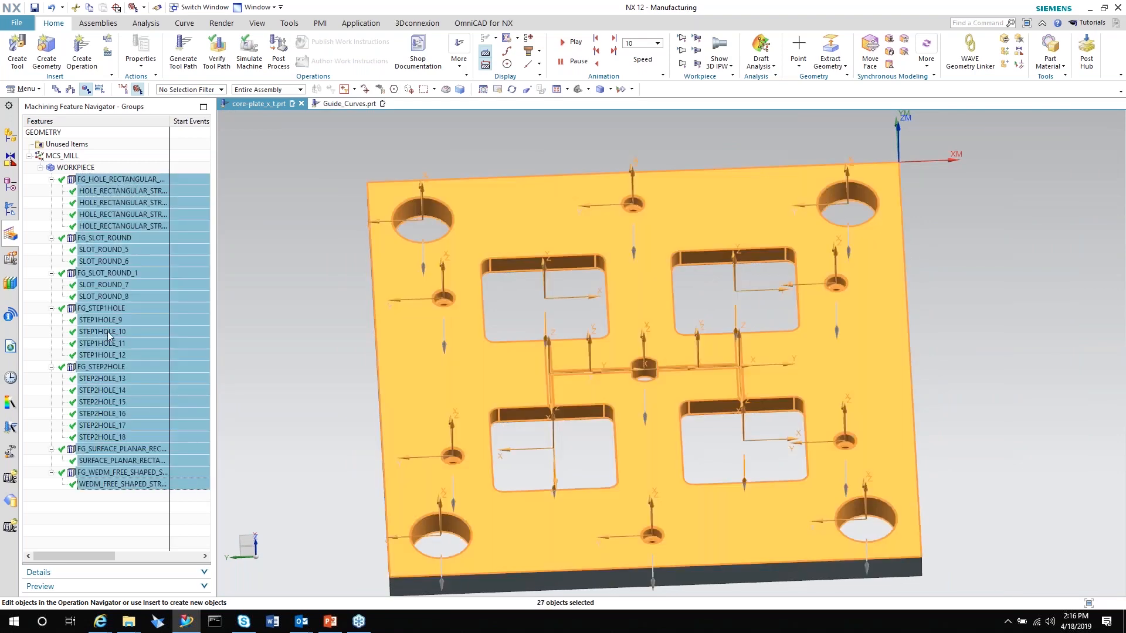
right_click(111, 299)
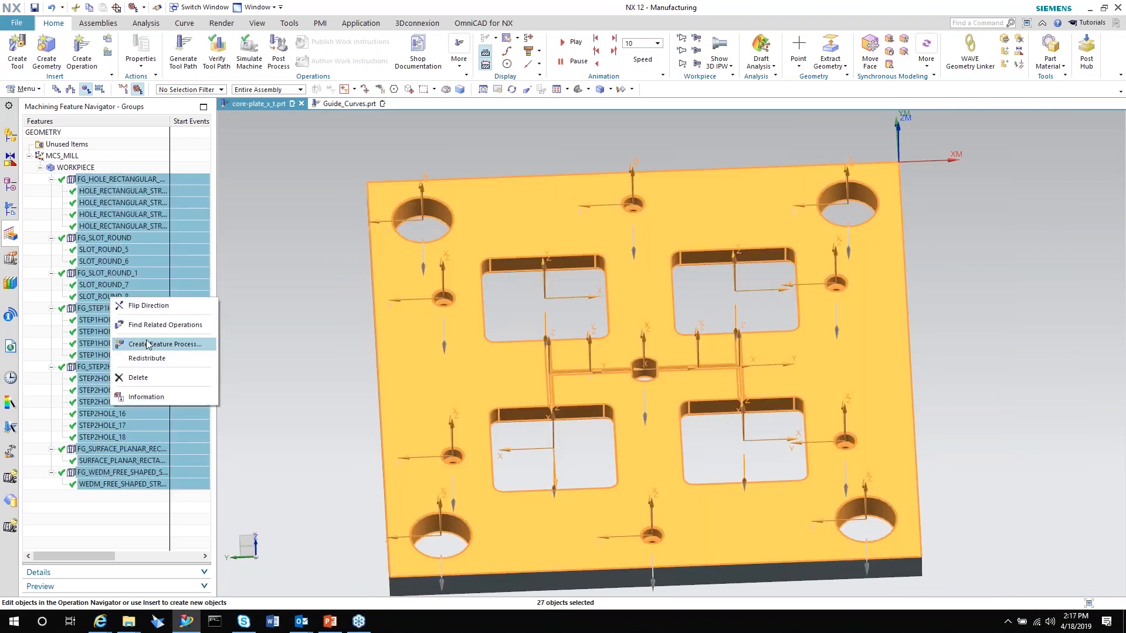
click(147, 345)
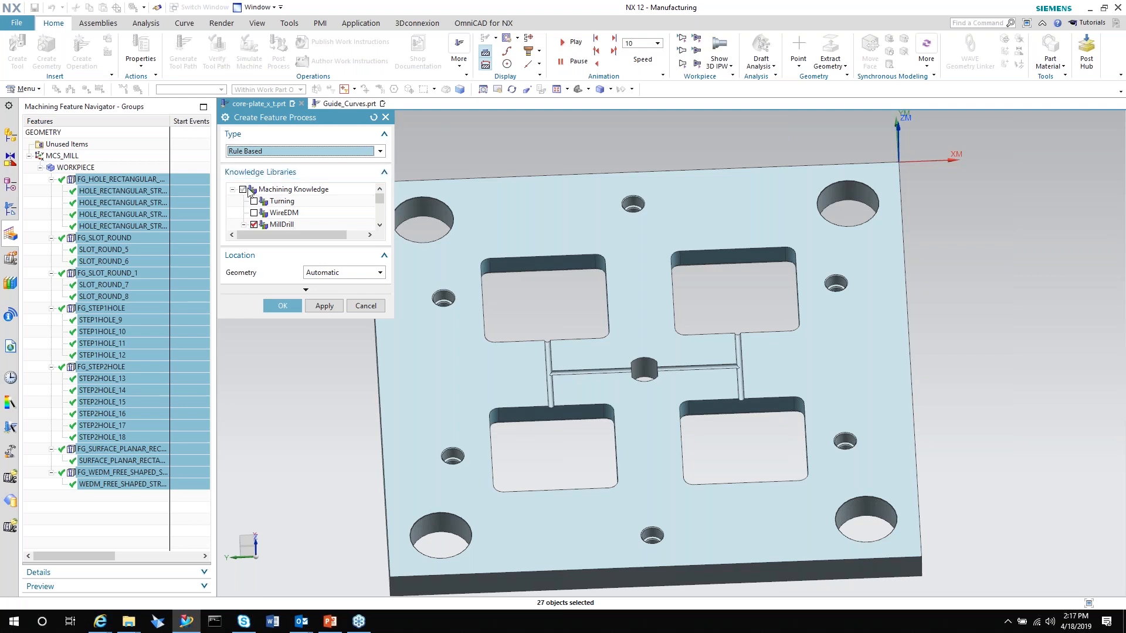
scroll(300, 214, down, 1)
scroll(331, 211, down, 2)
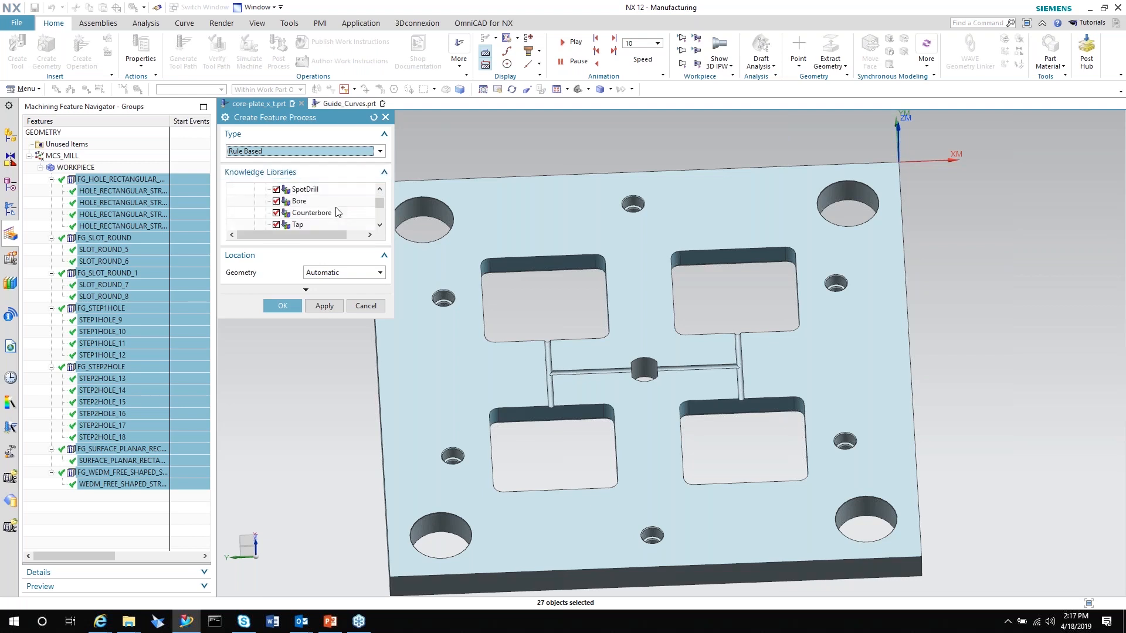
scroll(336, 214, down, 2)
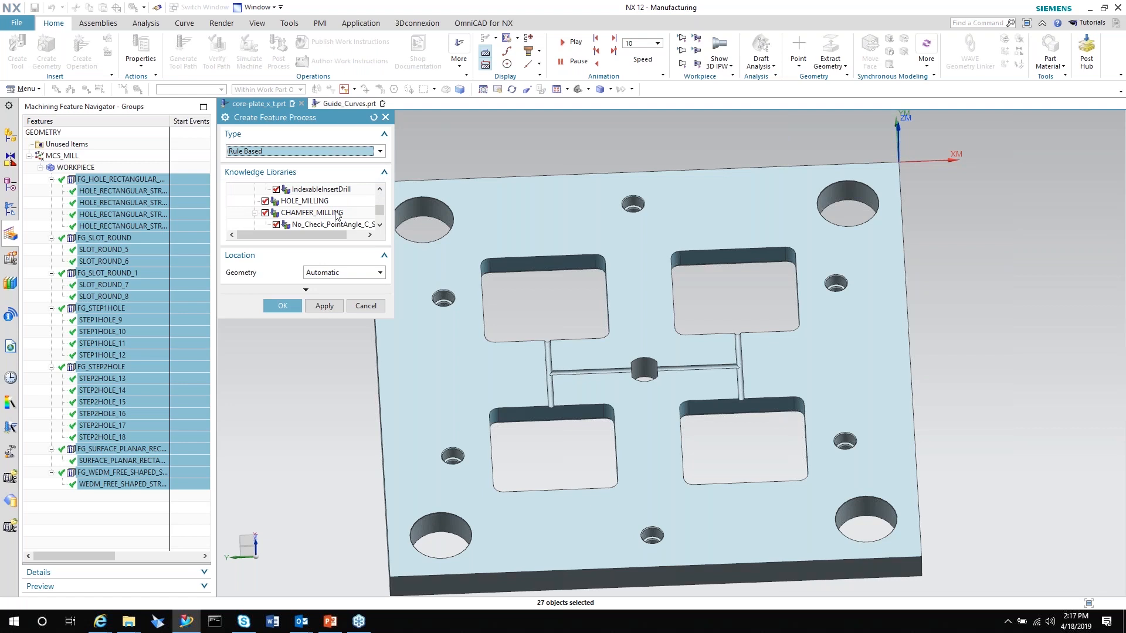
scroll(335, 221, up, 2)
scroll(319, 211, up, 3)
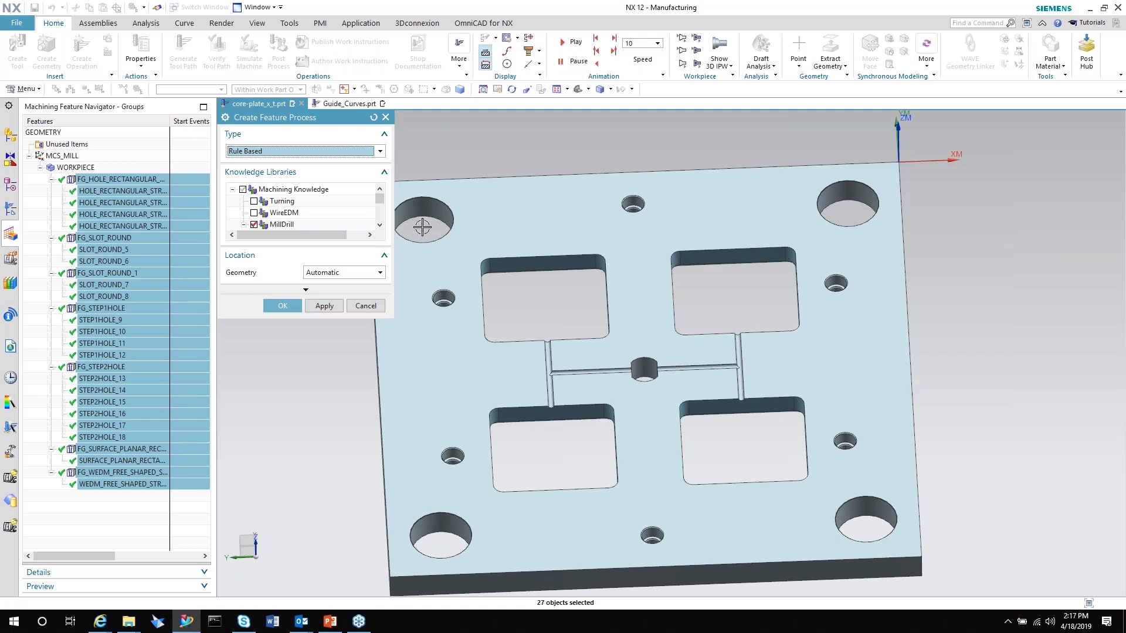
middle_drag(430, 222, 447, 222)
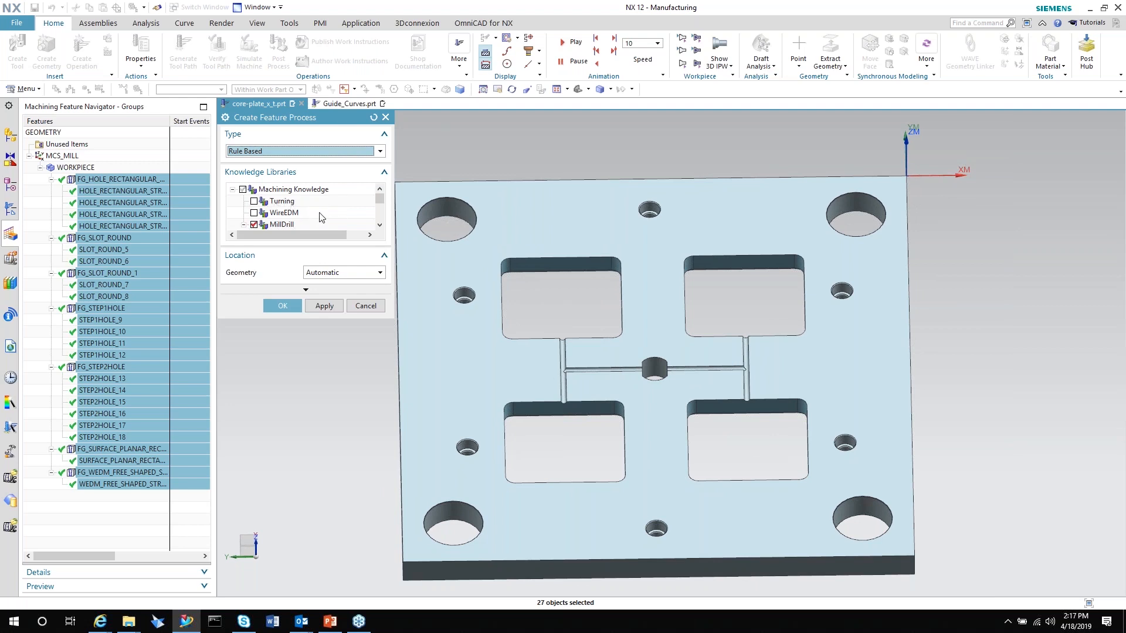
click(283, 306)
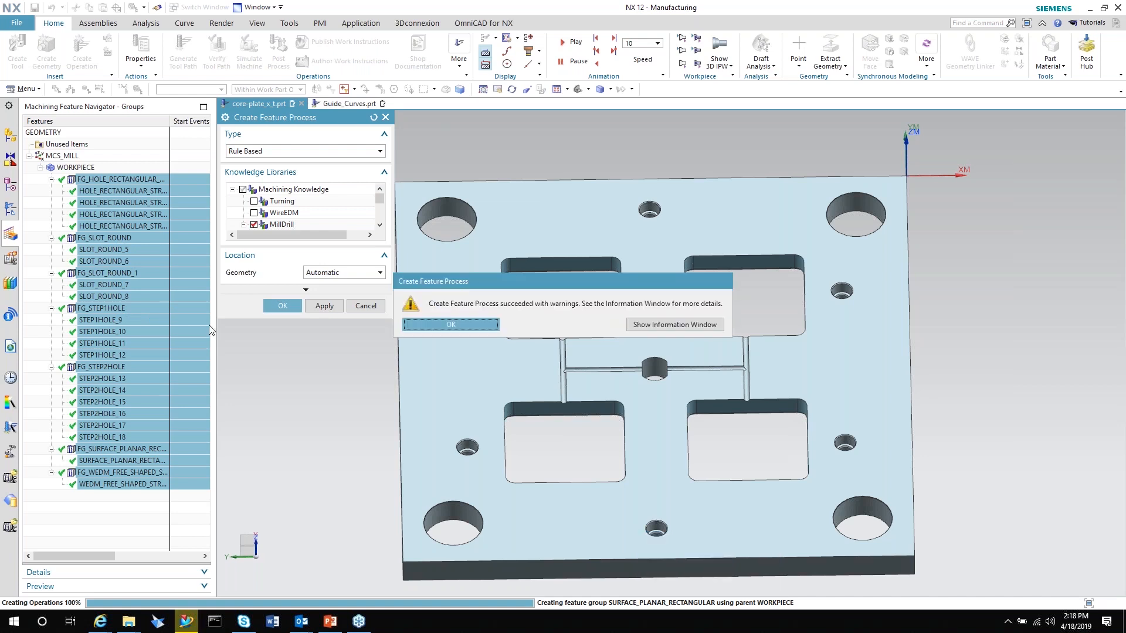
click(451, 326)
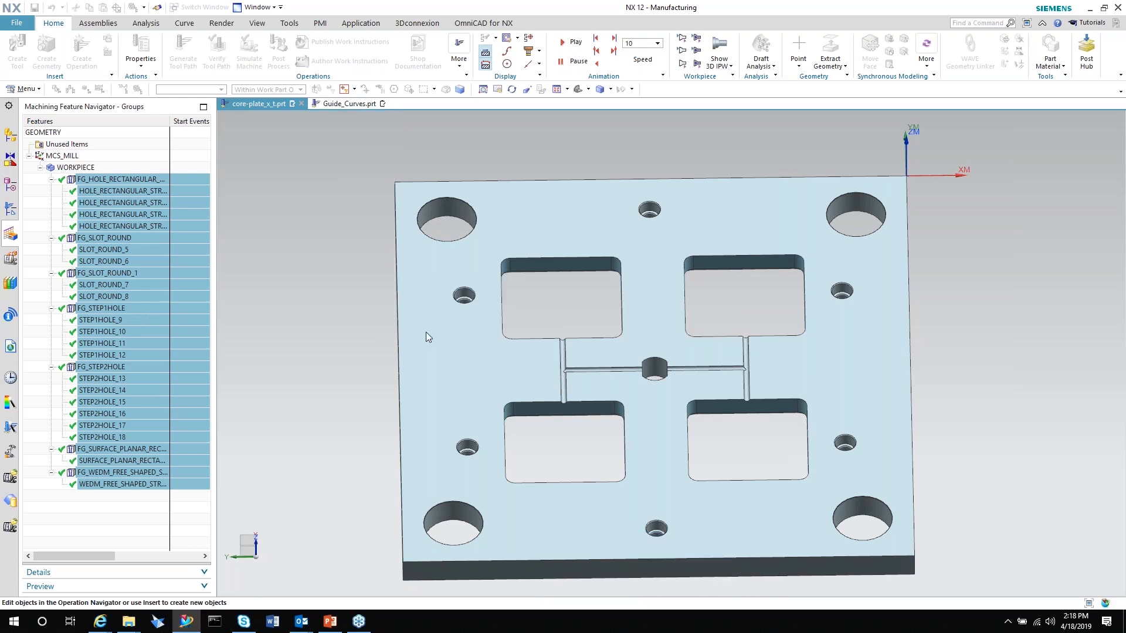
scroll(113, 318, up, 2)
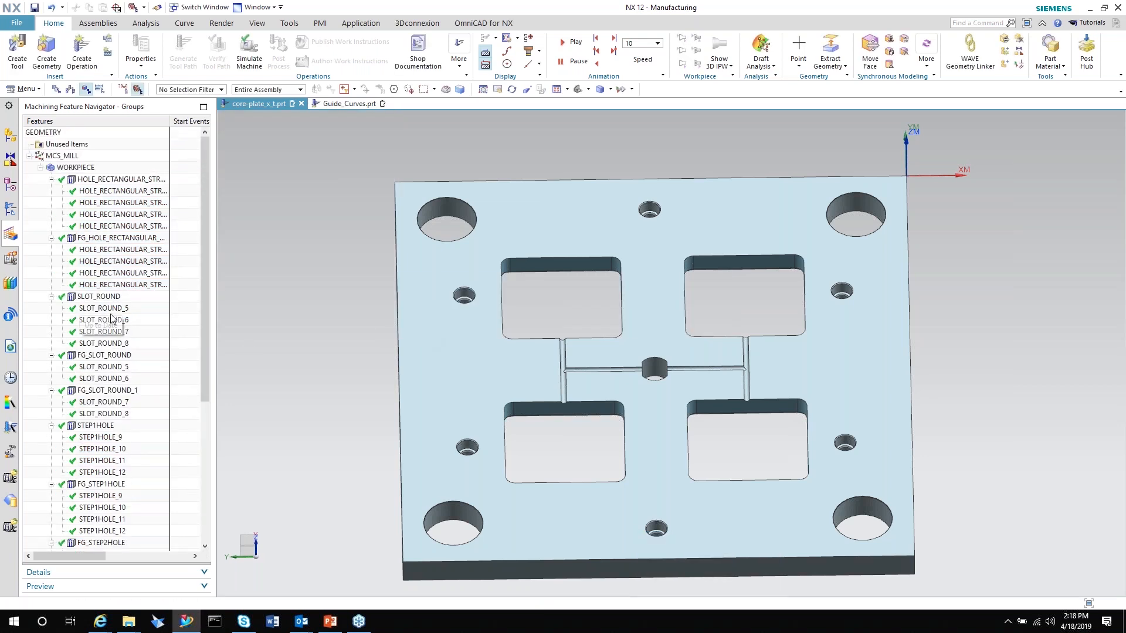
Generate the tool paths for all operations under MCS_MILL and skip viewing the warnings
click(65, 156)
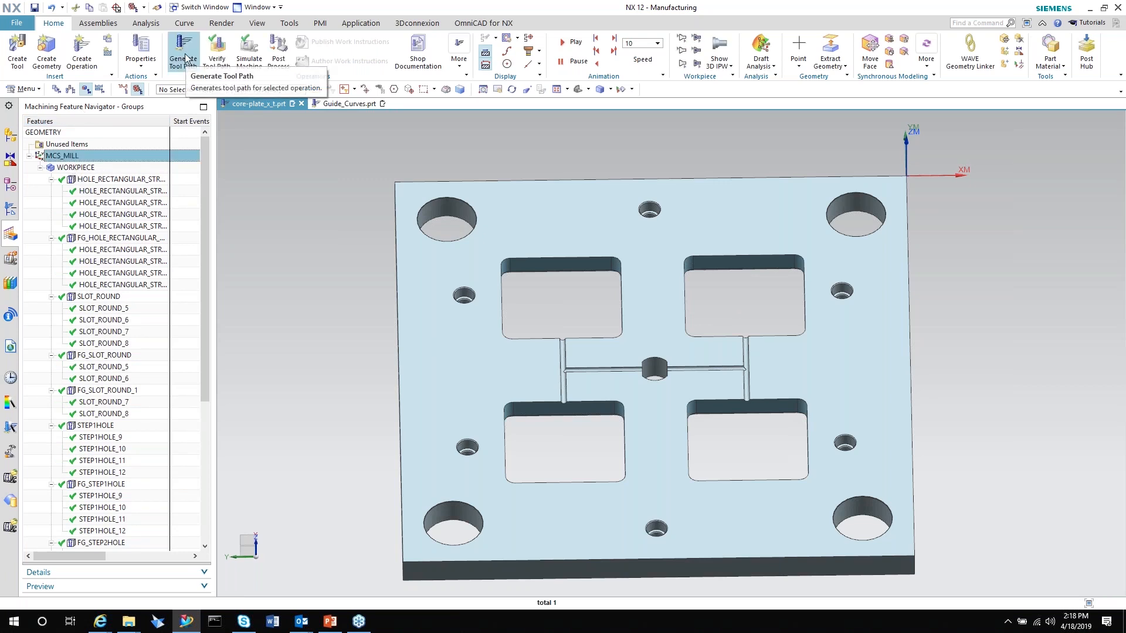
click(183, 52)
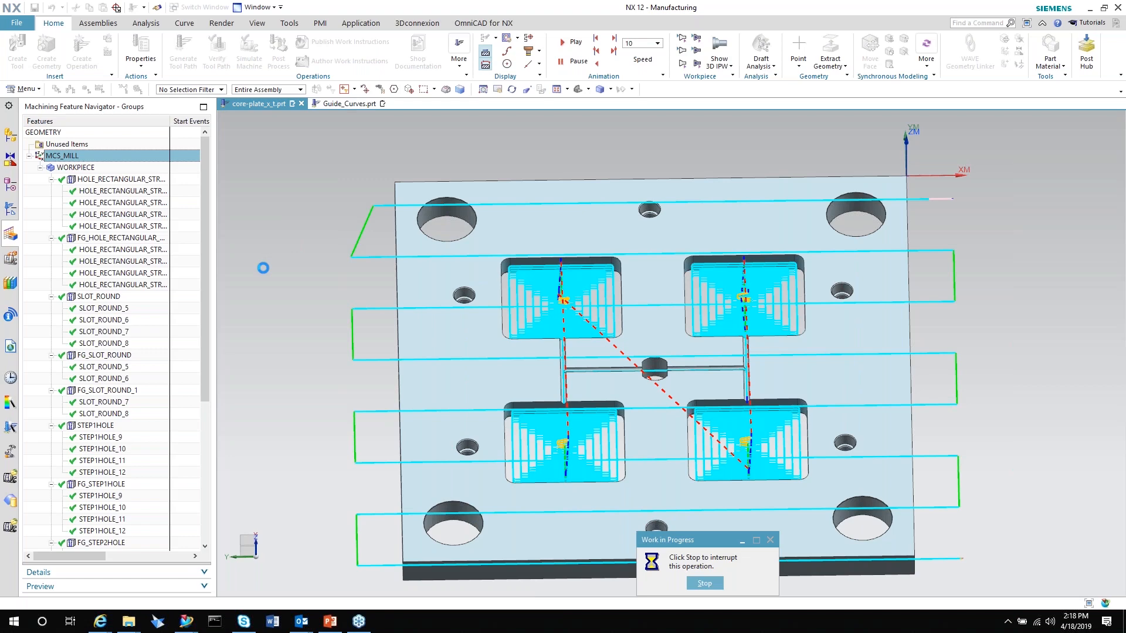
click(496, 358)
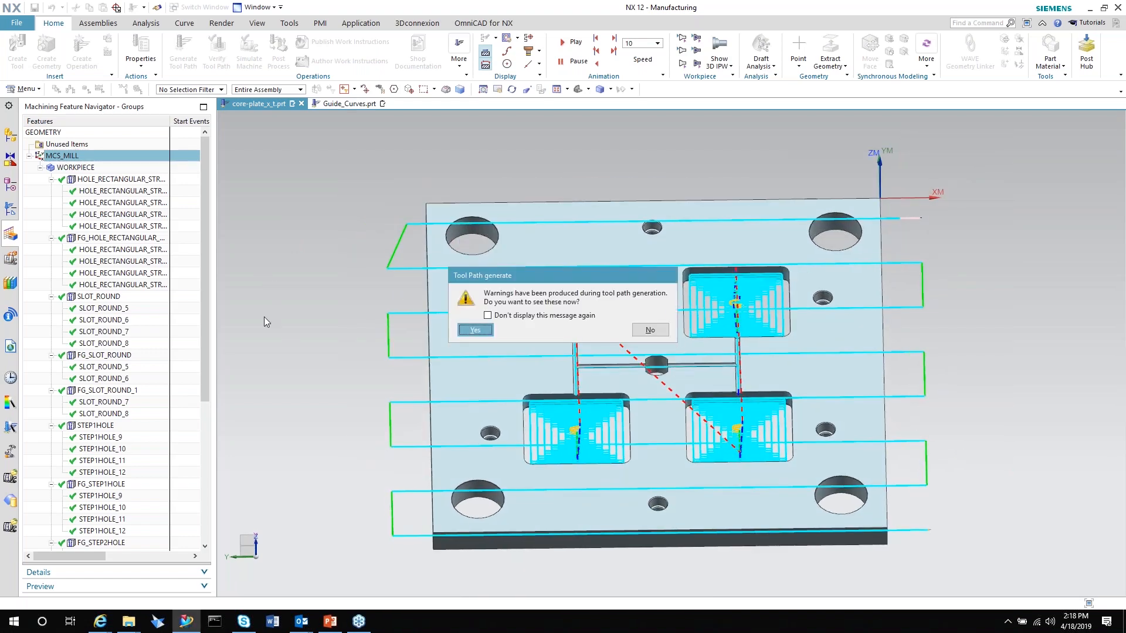
click(649, 330)
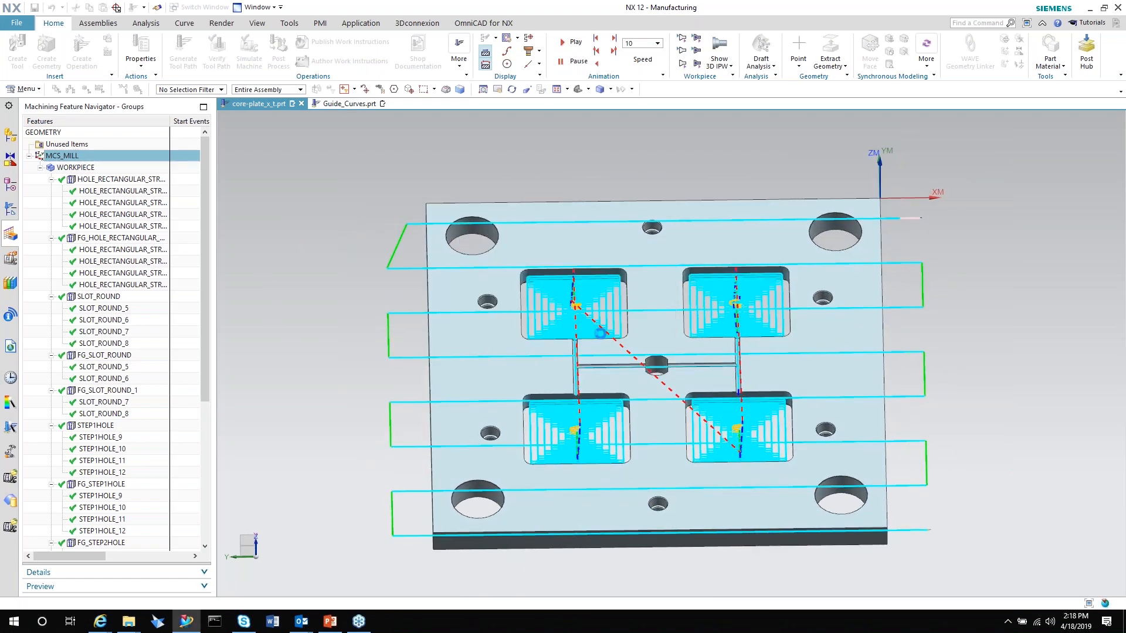
Show the operations in program order and expand all program groups to list every operation
click(56, 89)
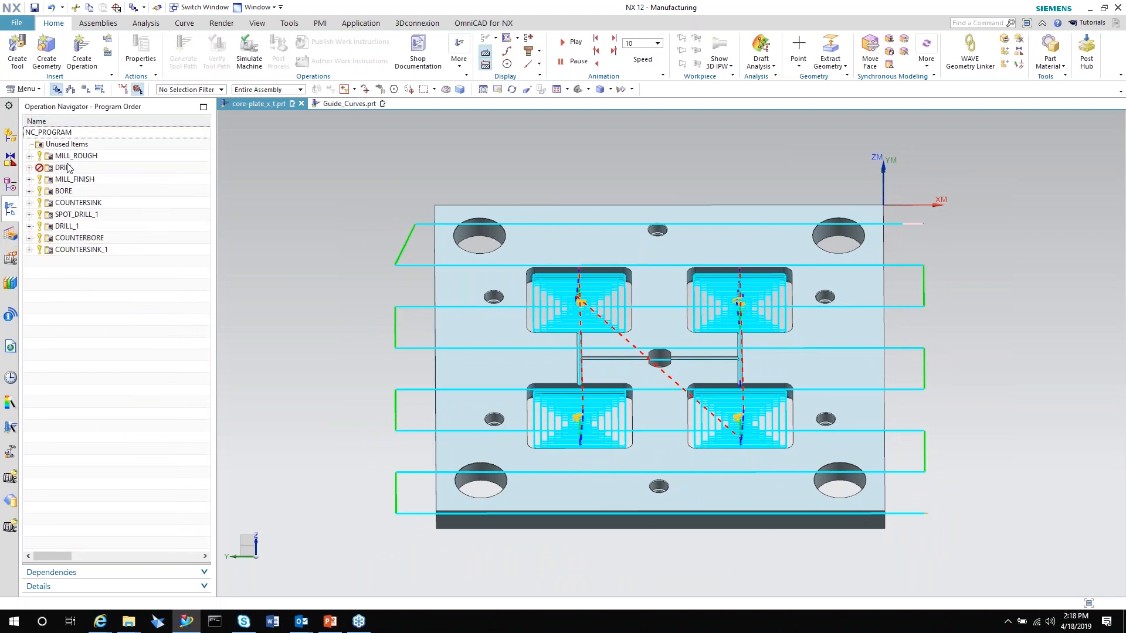
right_click(63, 282)
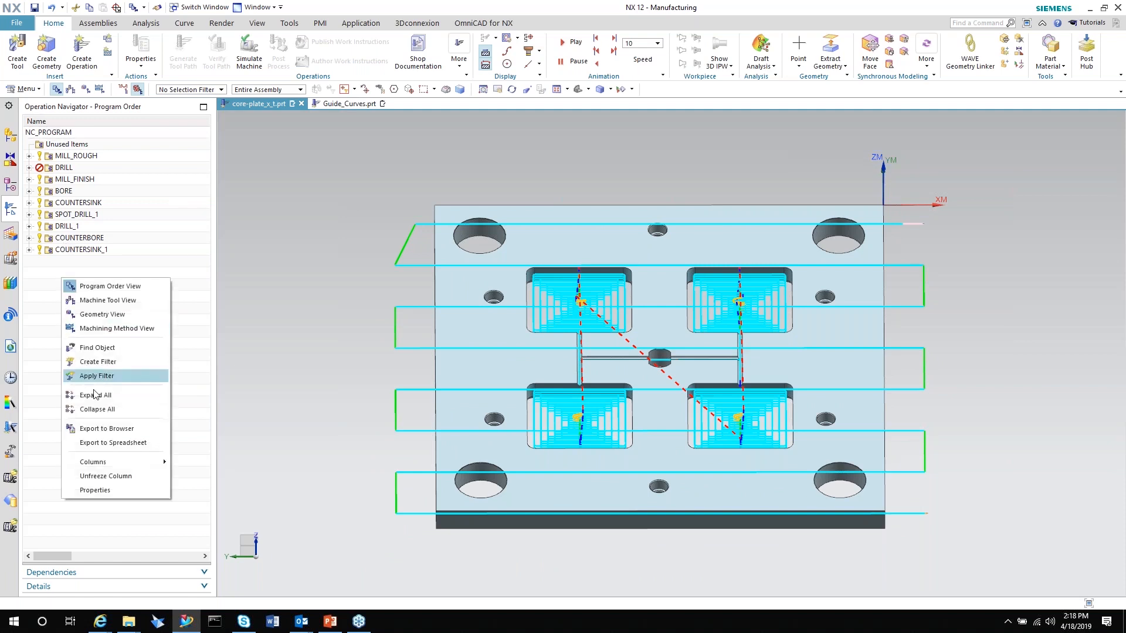
click(82, 404)
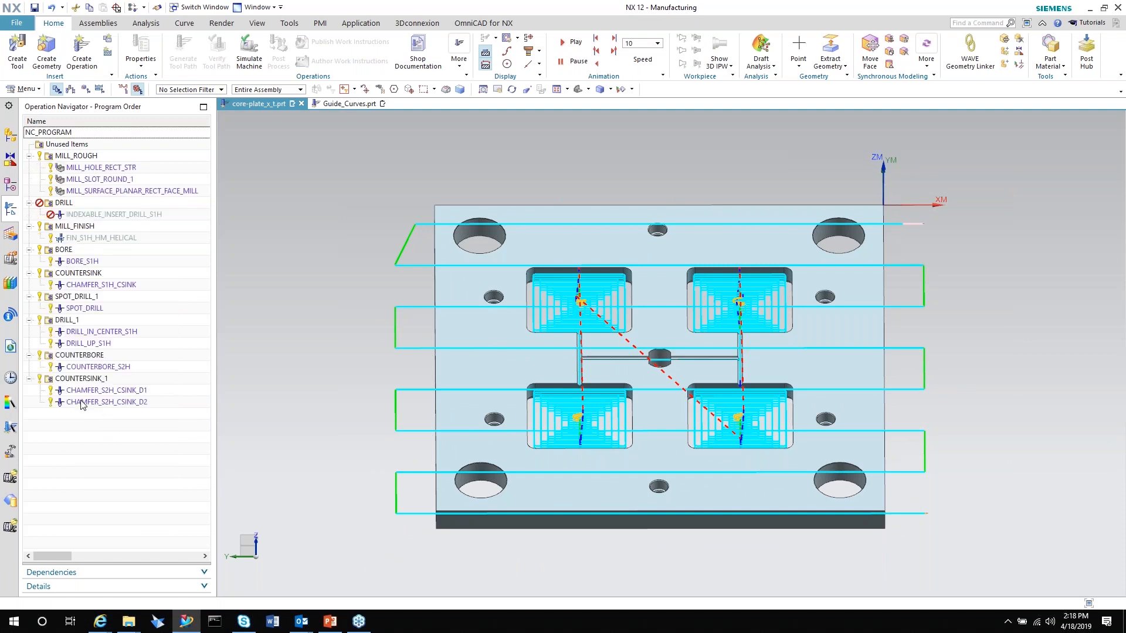
Try to generate the tool path of INDEXABLE_INSERT_DRILL_S1H alone and view its warnings
click(82, 216)
middle_drag(400, 328, 478, 243)
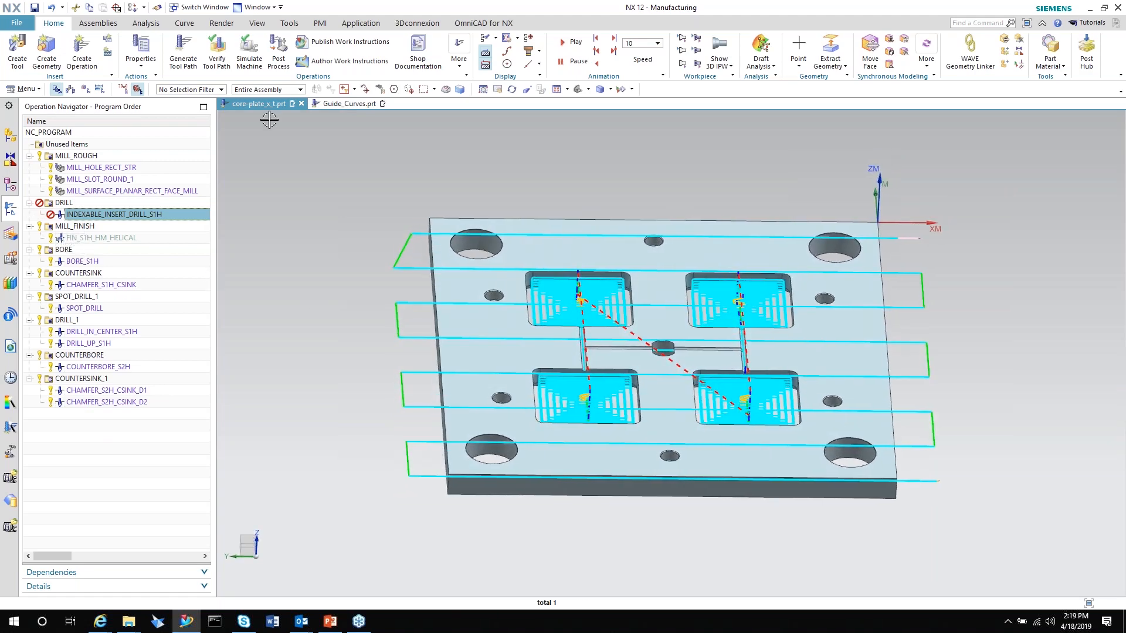
click(189, 57)
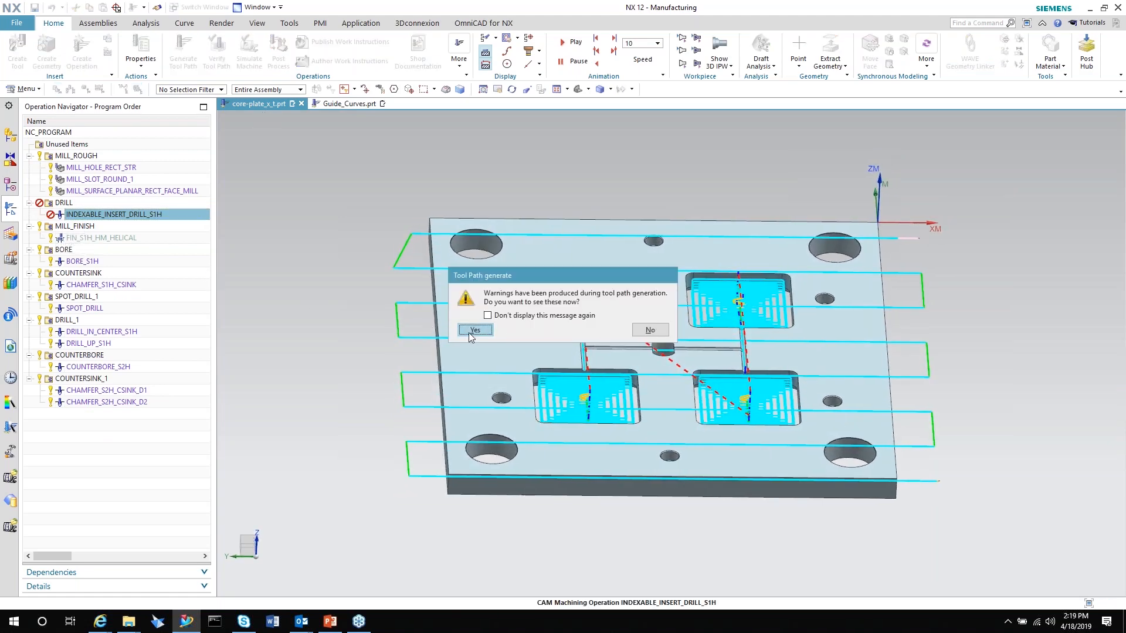
click(469, 332)
click(757, 118)
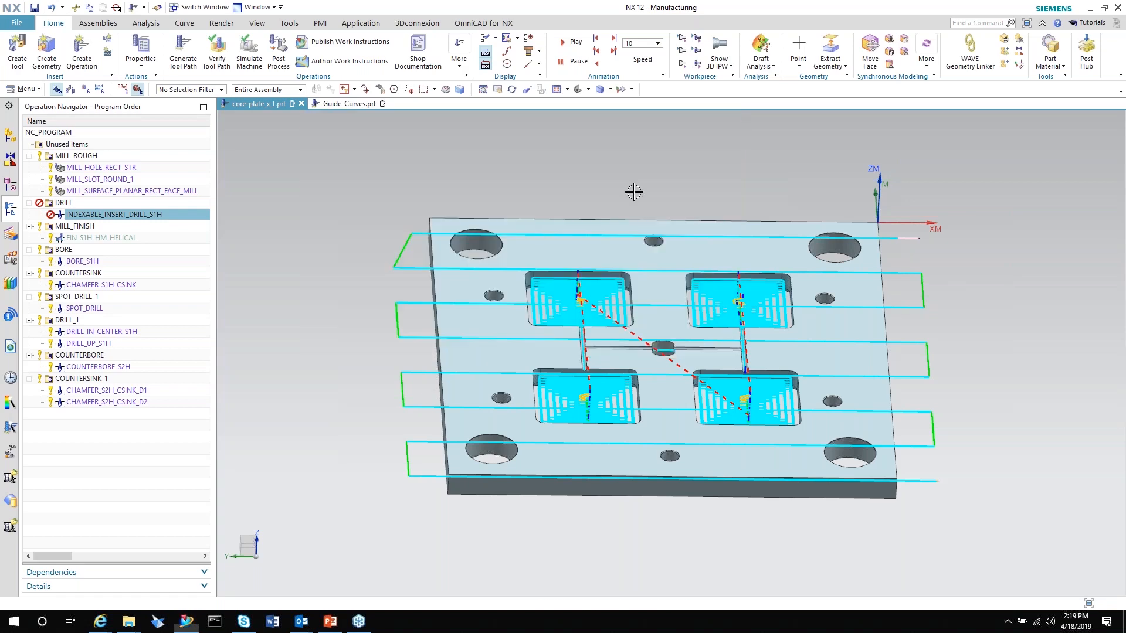
Move MILL_SURFACE_PLANAR_RECT_FACE_MILL to the start of MILL_ROUGH and check the paths of the rectangular hole and slot operations
click(101, 191)
drag(100, 191, 97, 166)
key(Down)
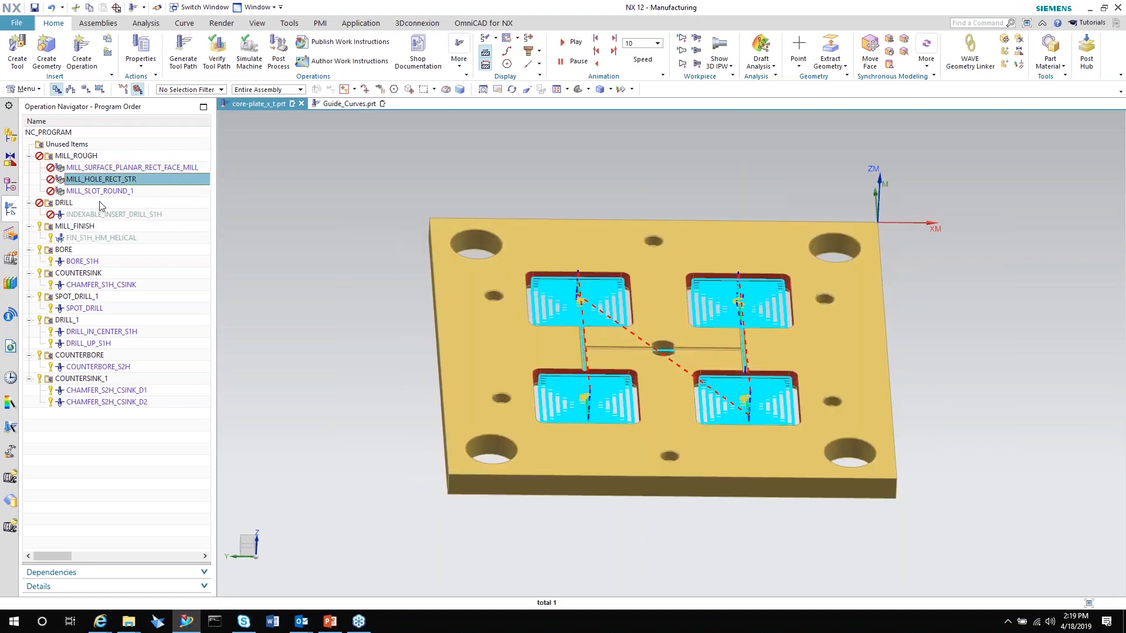
key(Down)
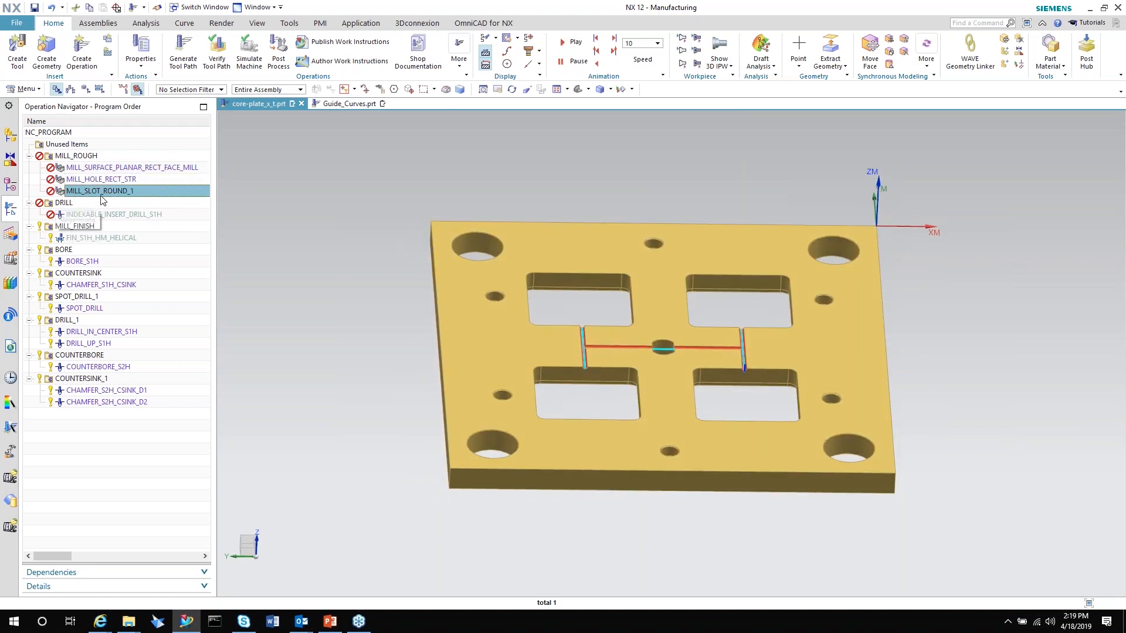
click(74, 215)
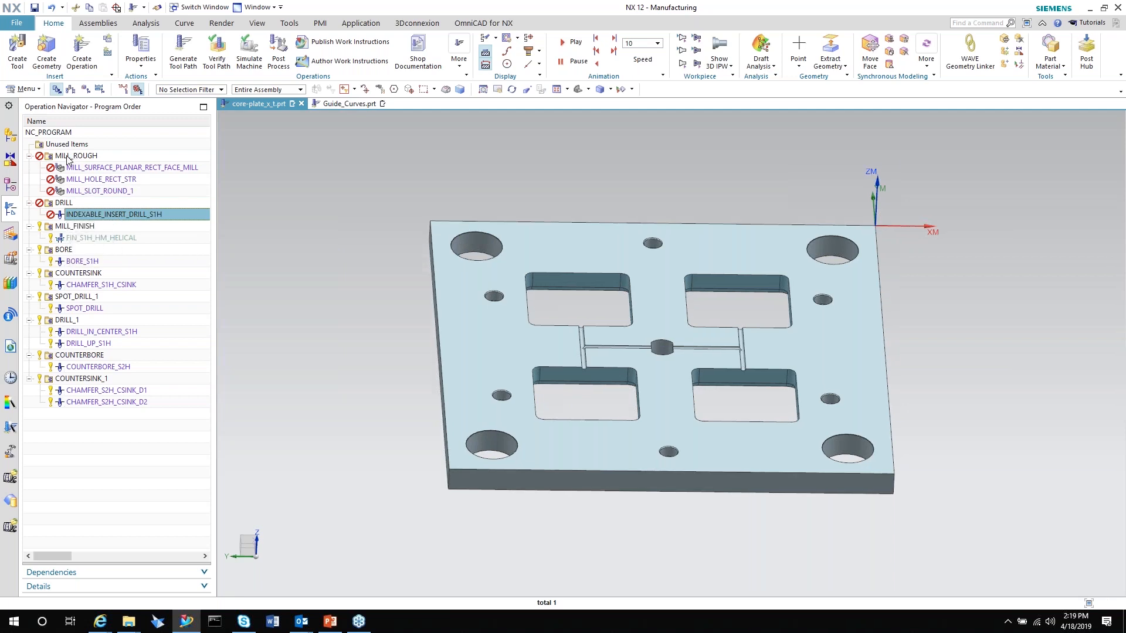
Generate the tool paths for the whole NC_PROGRAM with the reordered milling operations, accept them and skip the warnings
click(66, 133)
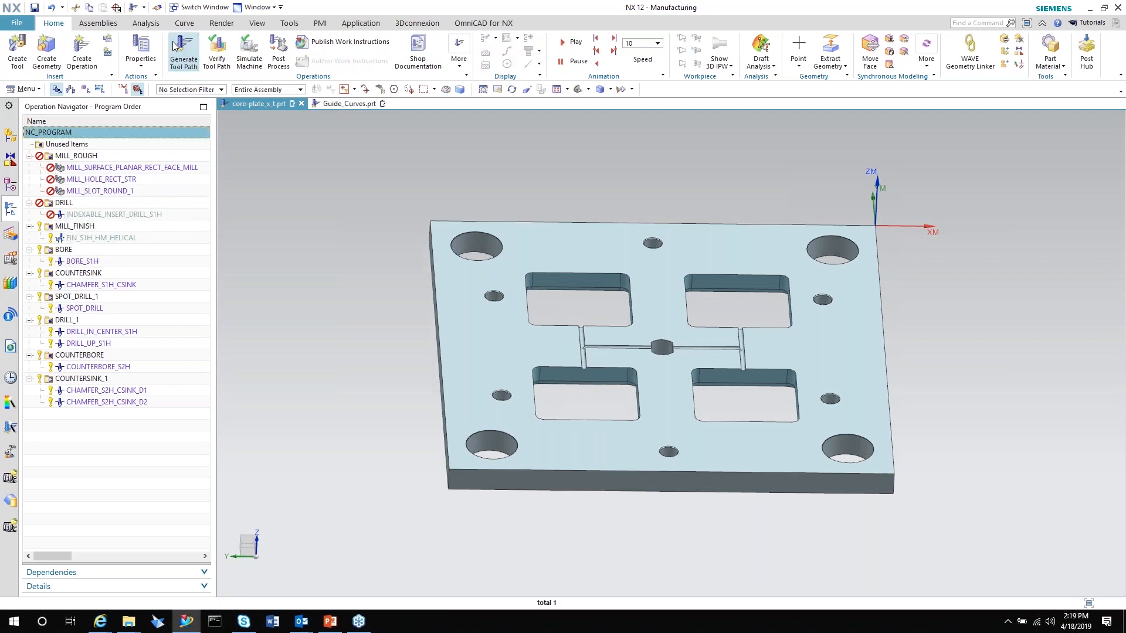
click(183, 50)
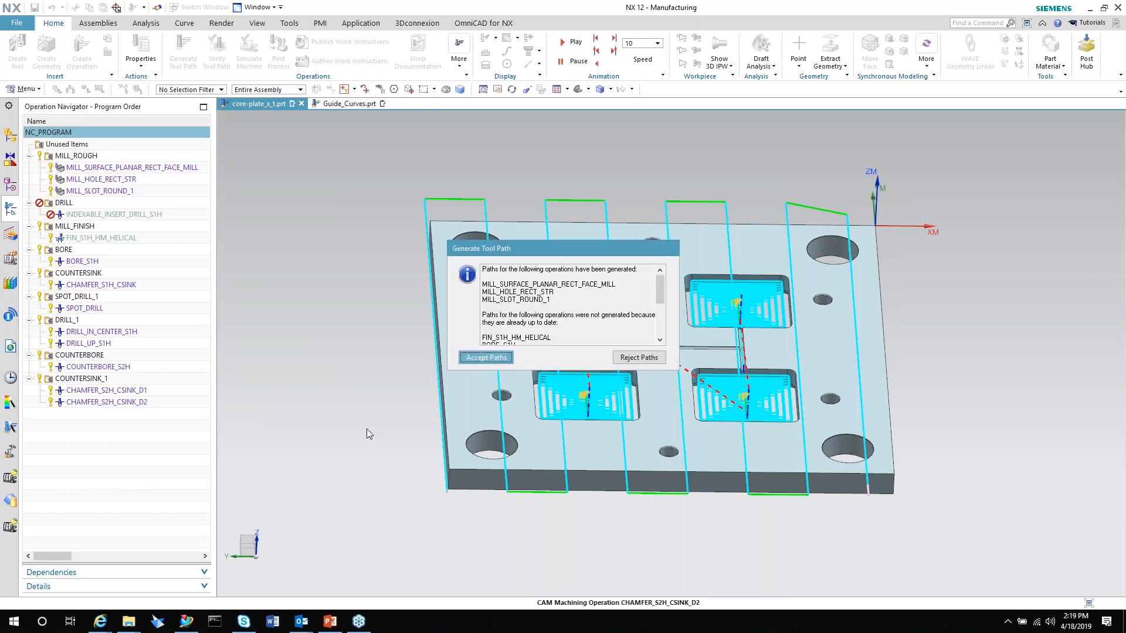
click(486, 357)
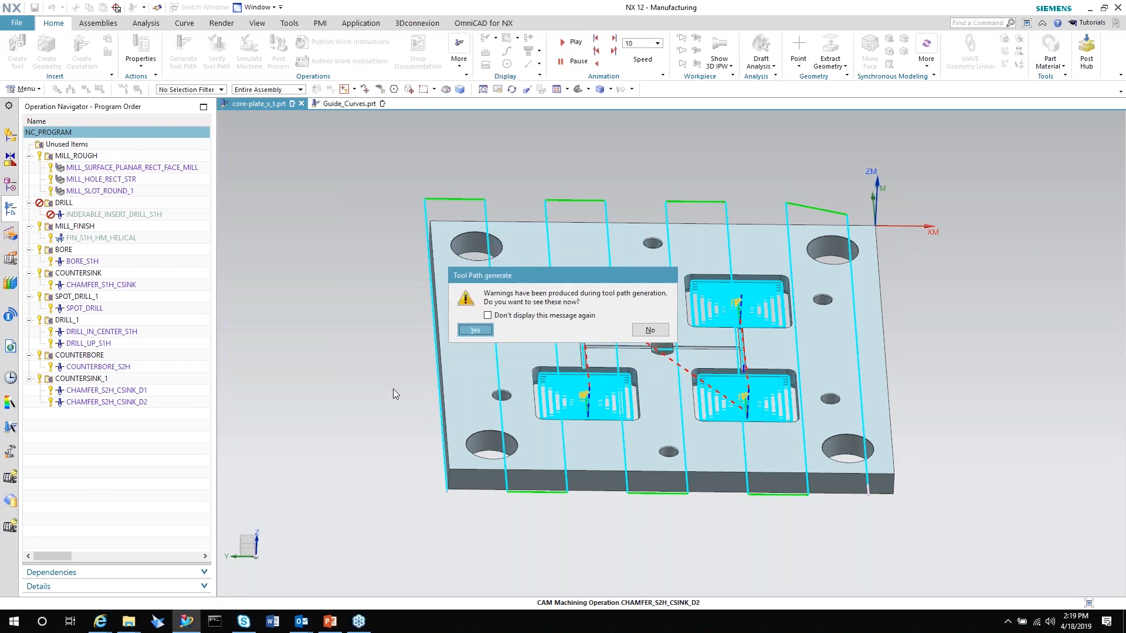
click(650, 329)
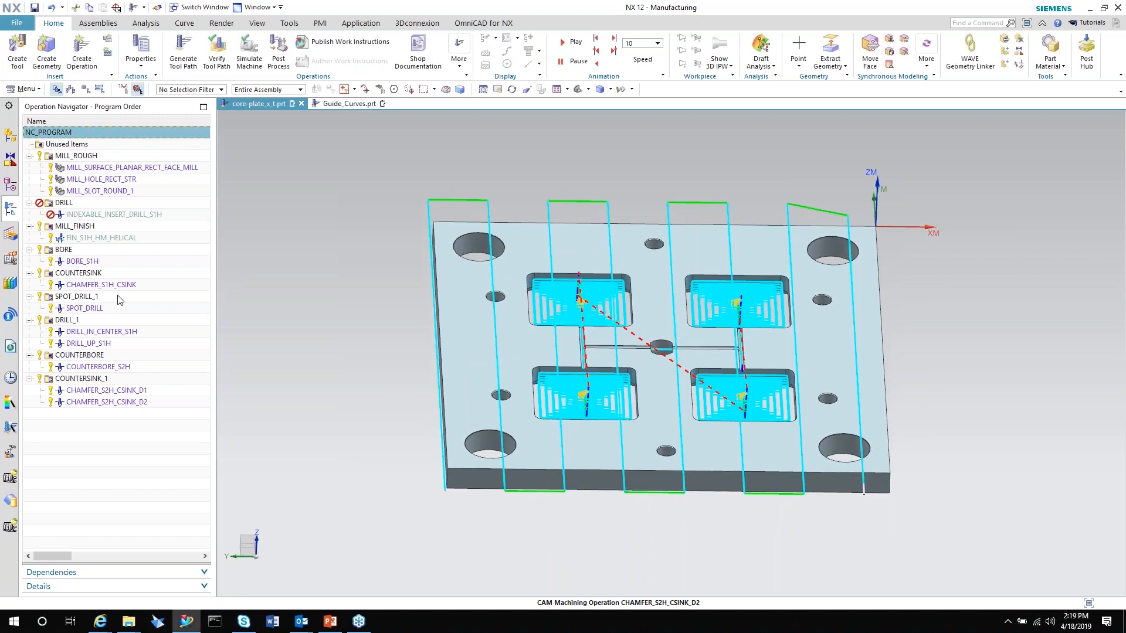
Edit the INDEXABLE_INSERT_DRILL_S1H operation and look for its missing tool in the library's Insert Drill class
double_click(94, 215)
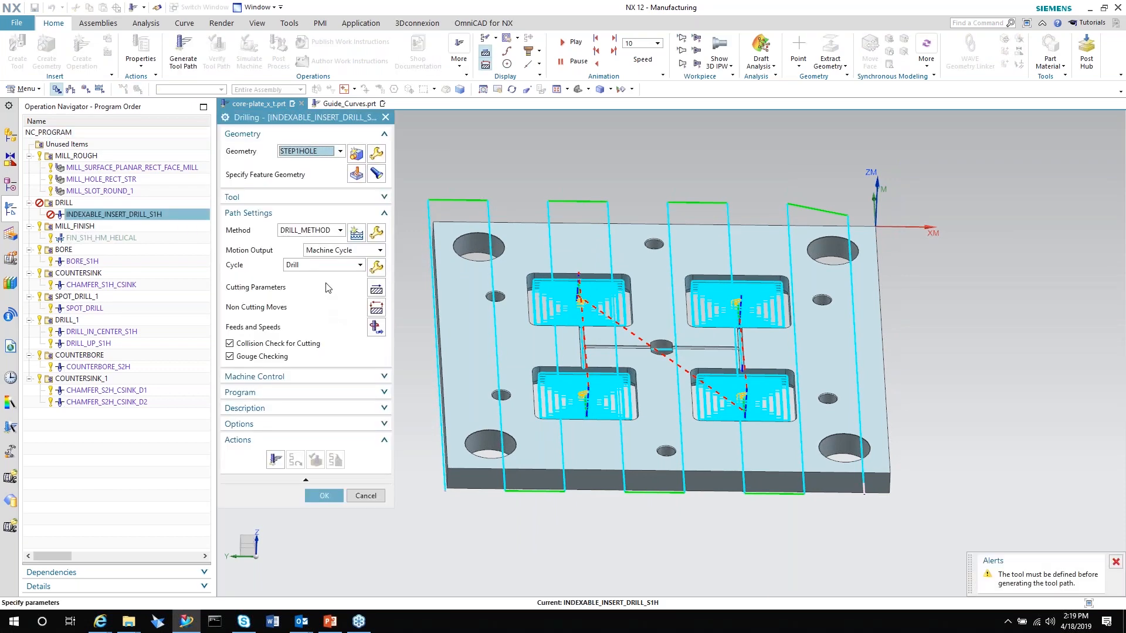
click(344, 198)
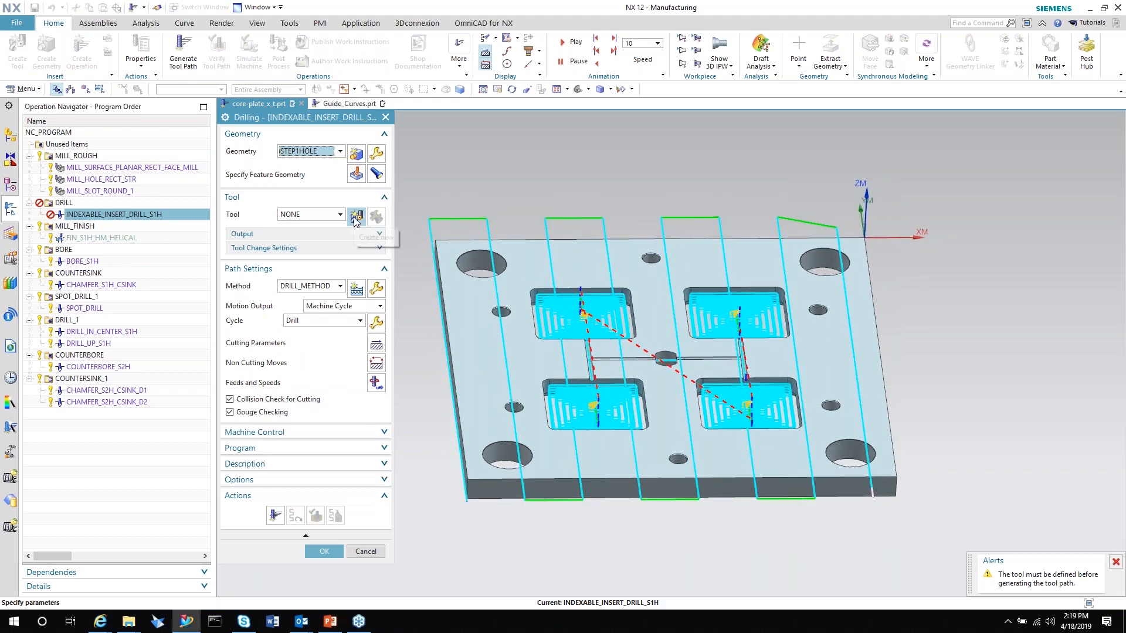
click(354, 217)
click(376, 192)
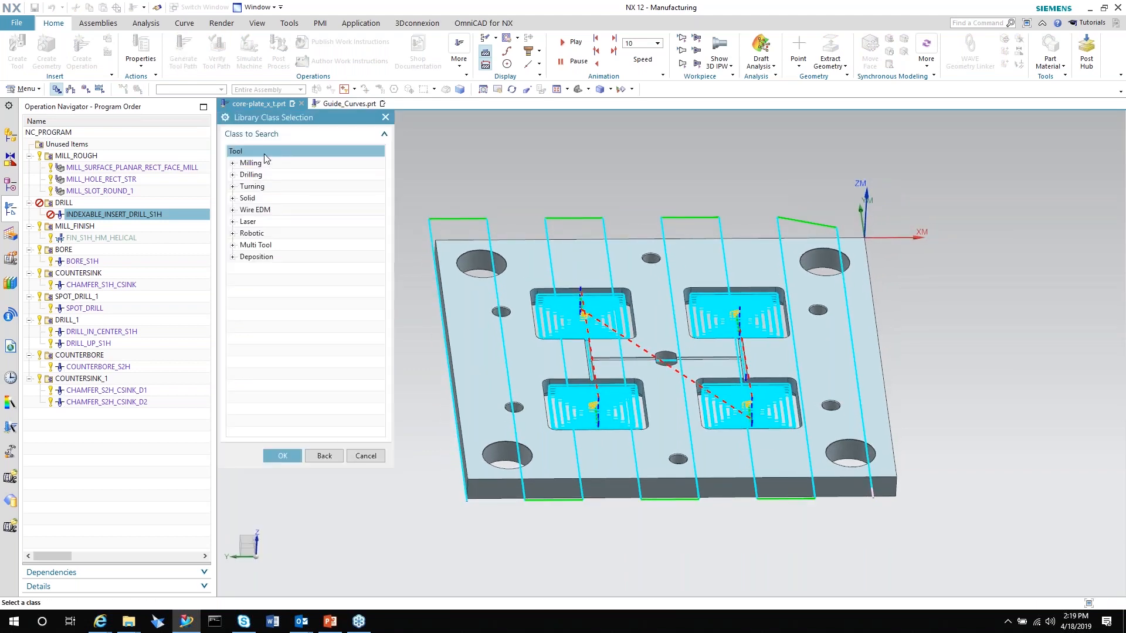
click(233, 175)
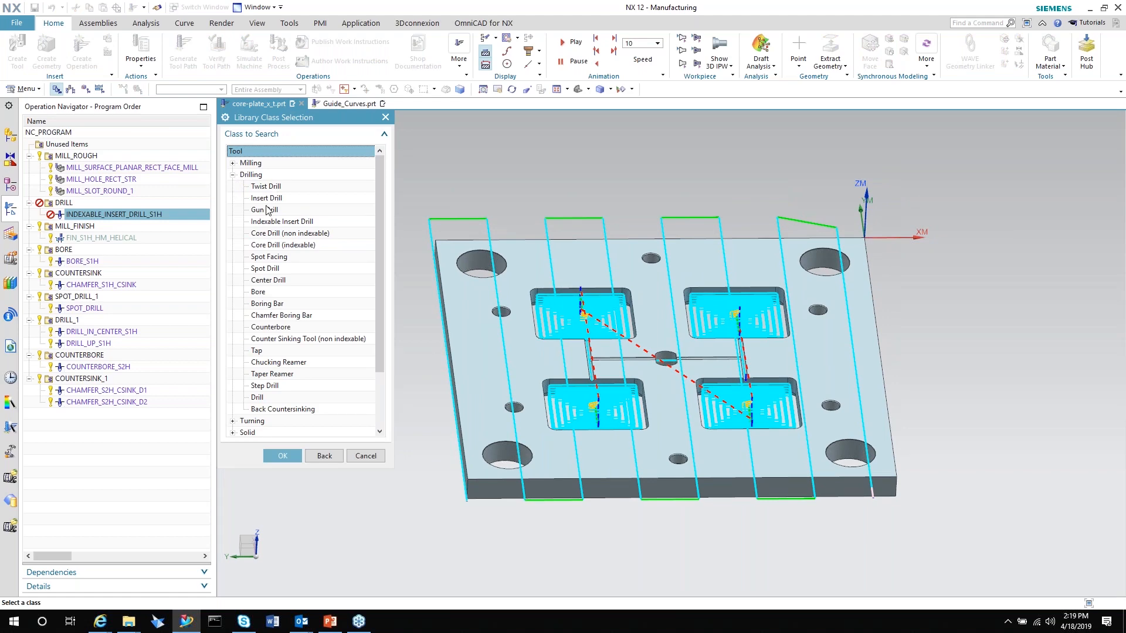
click(268, 198)
double_click(268, 198)
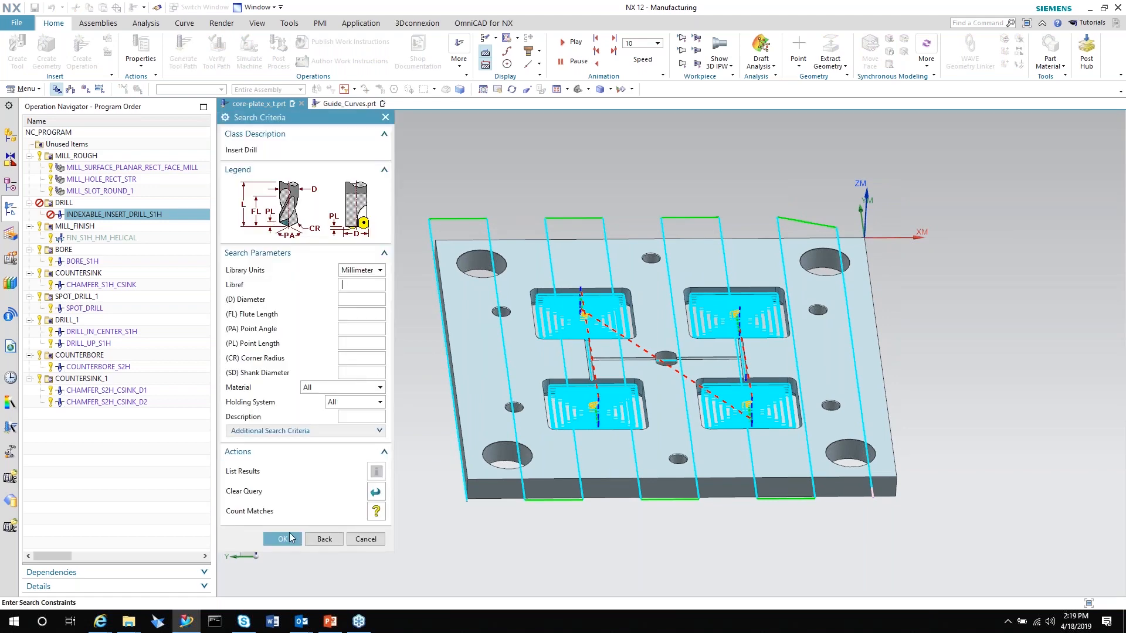
Measure the diameter of the large hole in the plate's far corner on the side away from the MCS origin
click(145, 22)
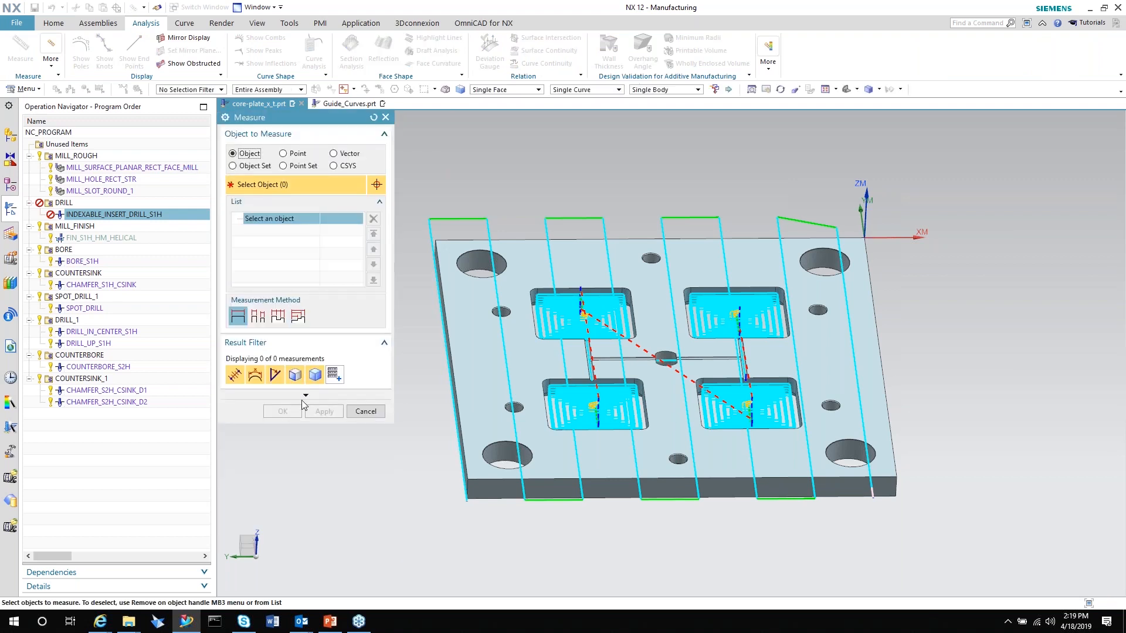
click(469, 264)
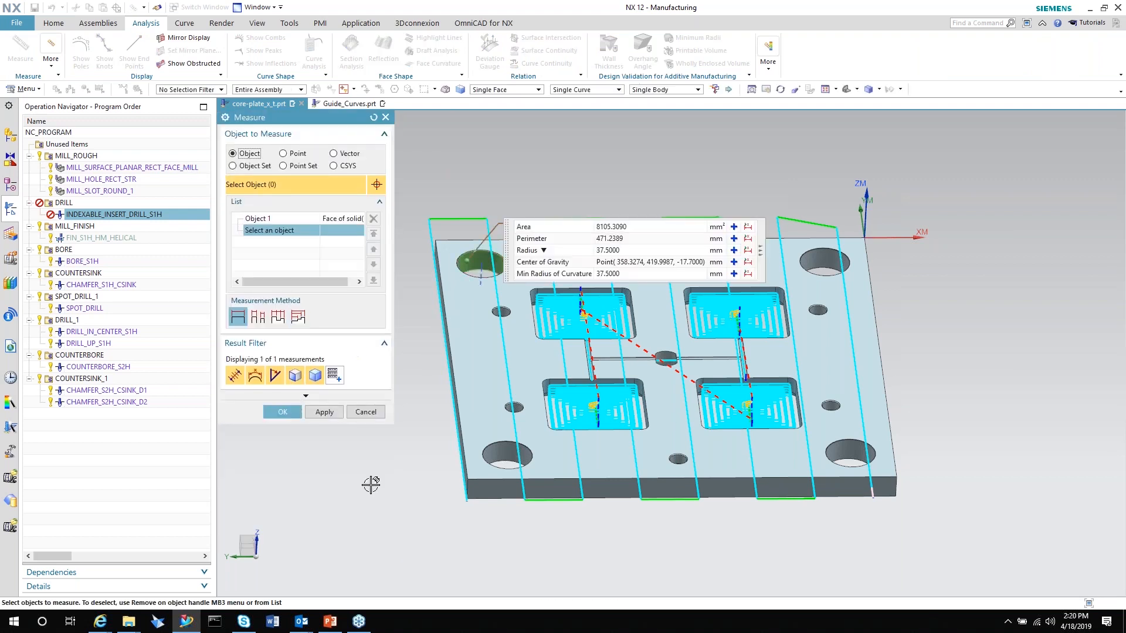
click(587, 251)
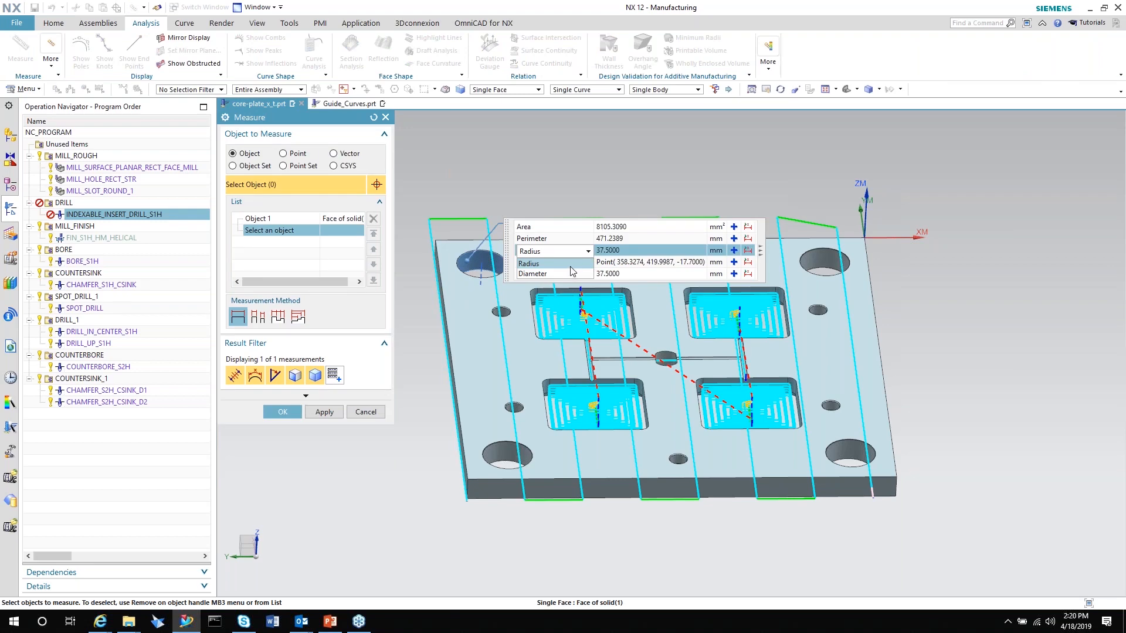
click(568, 272)
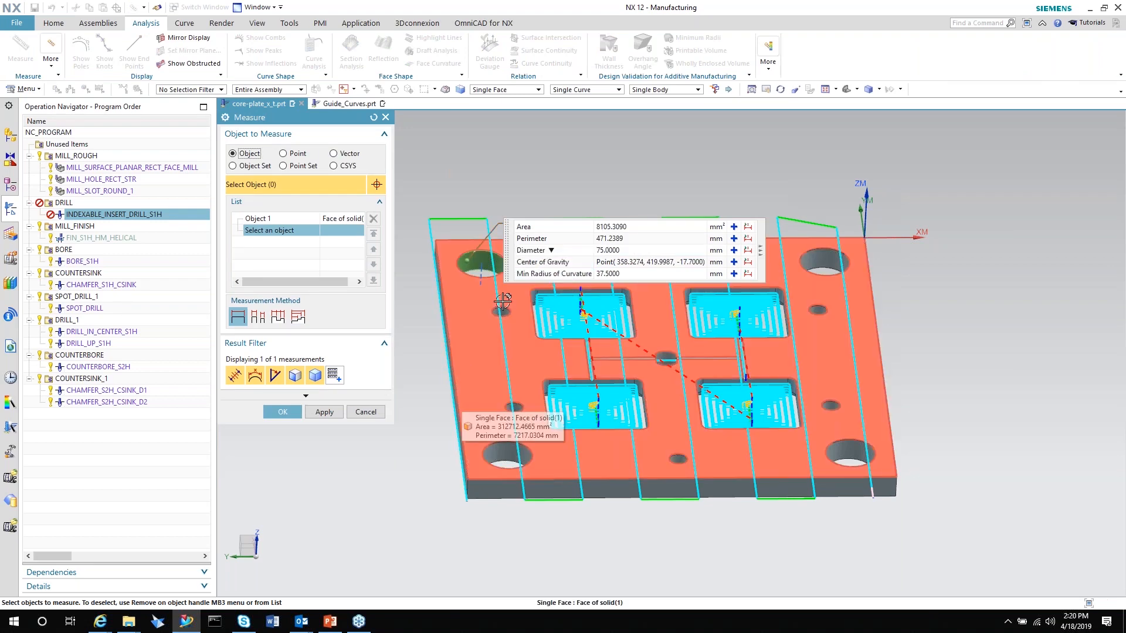
click(365, 412)
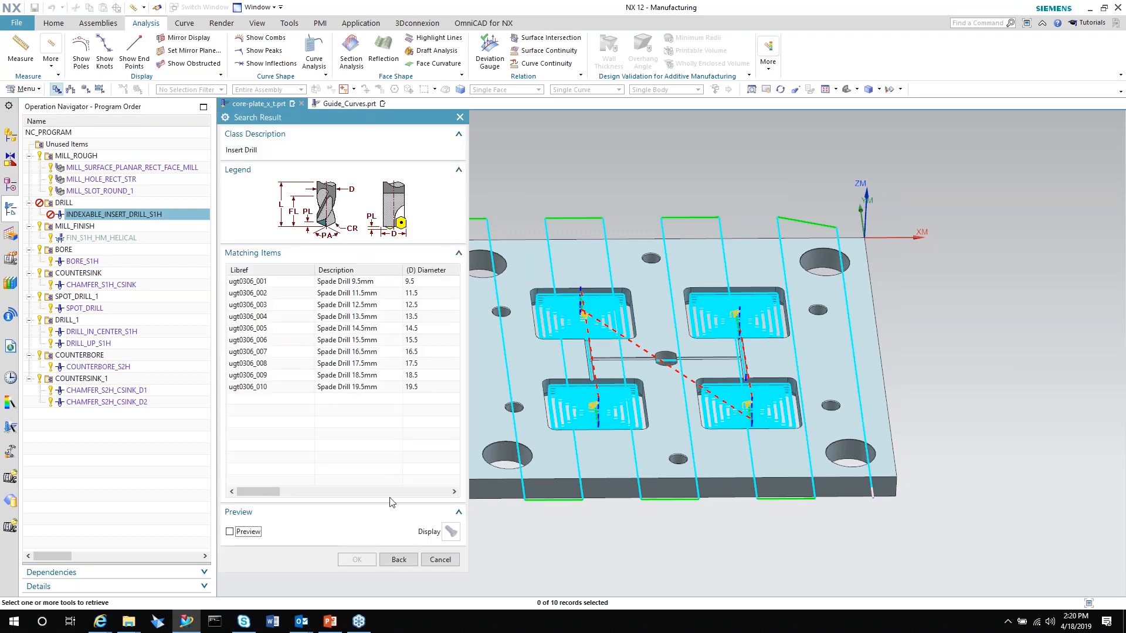
Assign the 65 mm indexable insert drill ugt0302_018 from the library to the drilling operation, and generate and accept its path
click(399, 559)
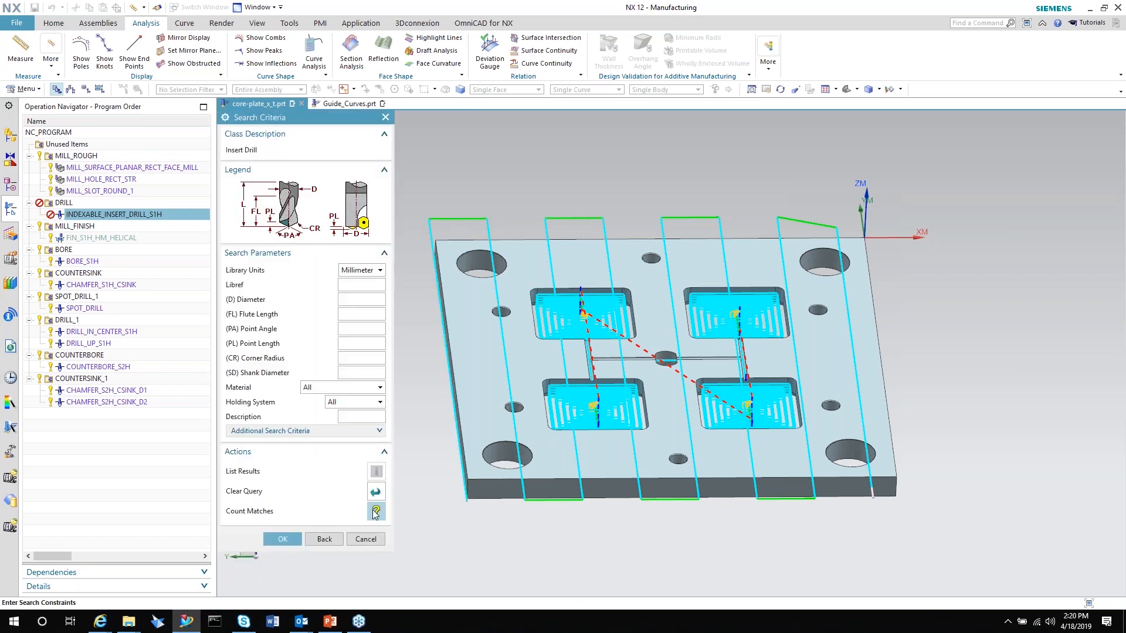
click(325, 536)
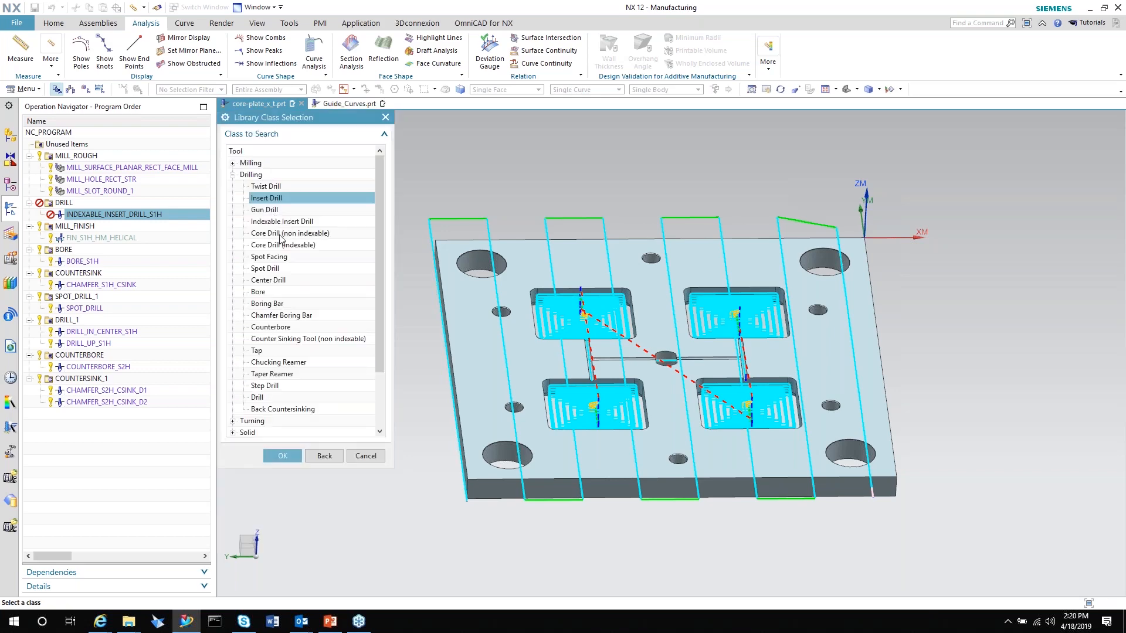
double_click(281, 222)
click(284, 540)
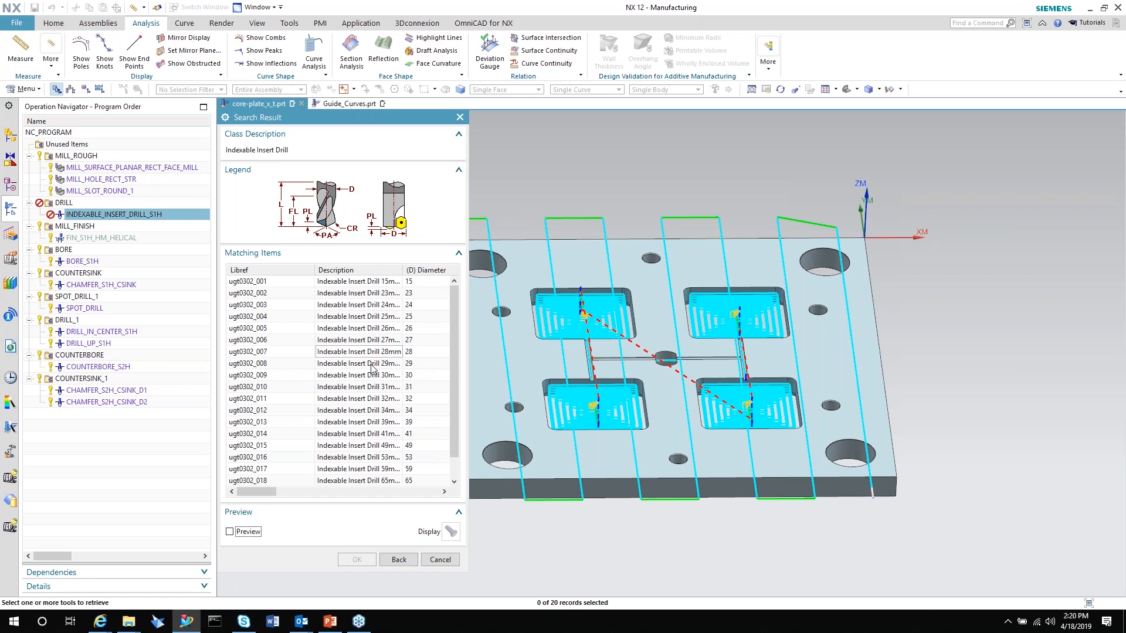
click(369, 459)
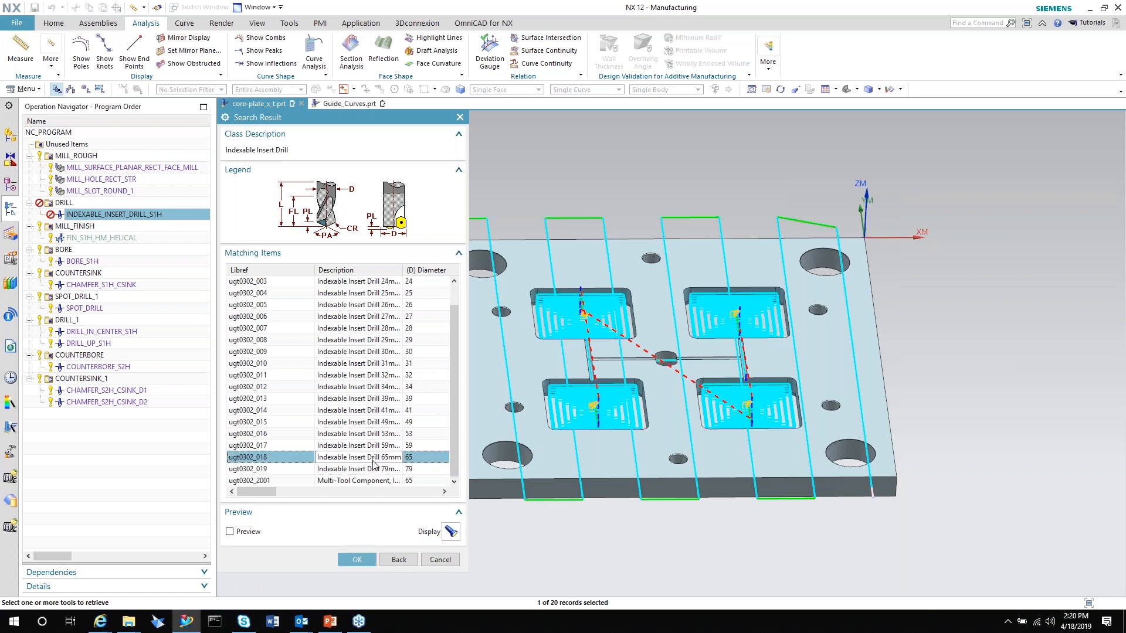
click(358, 560)
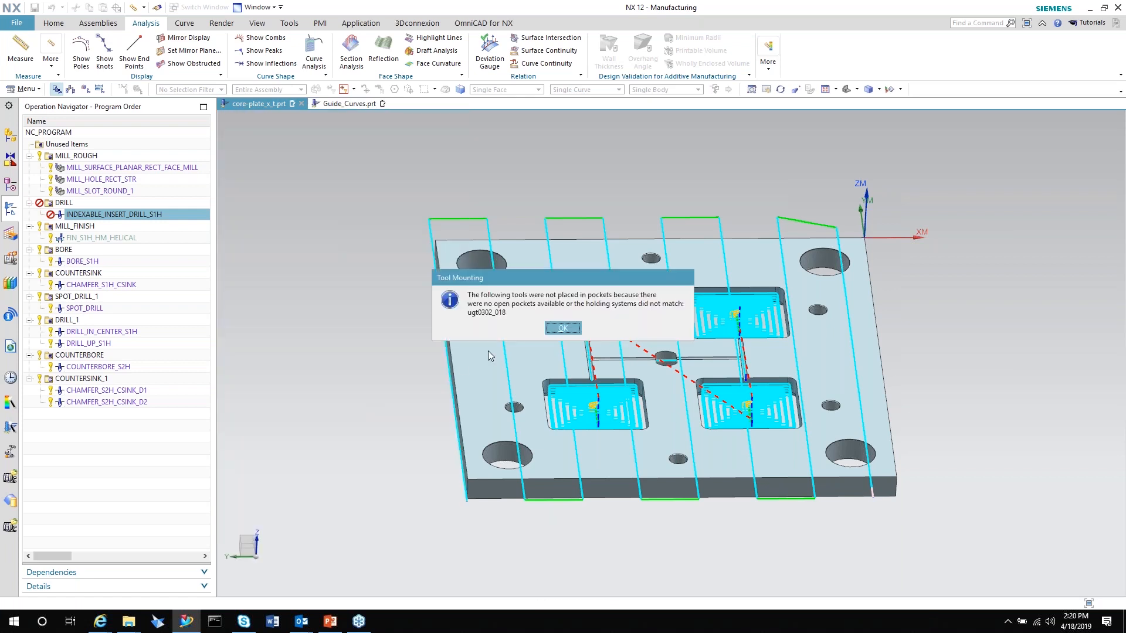
click(563, 329)
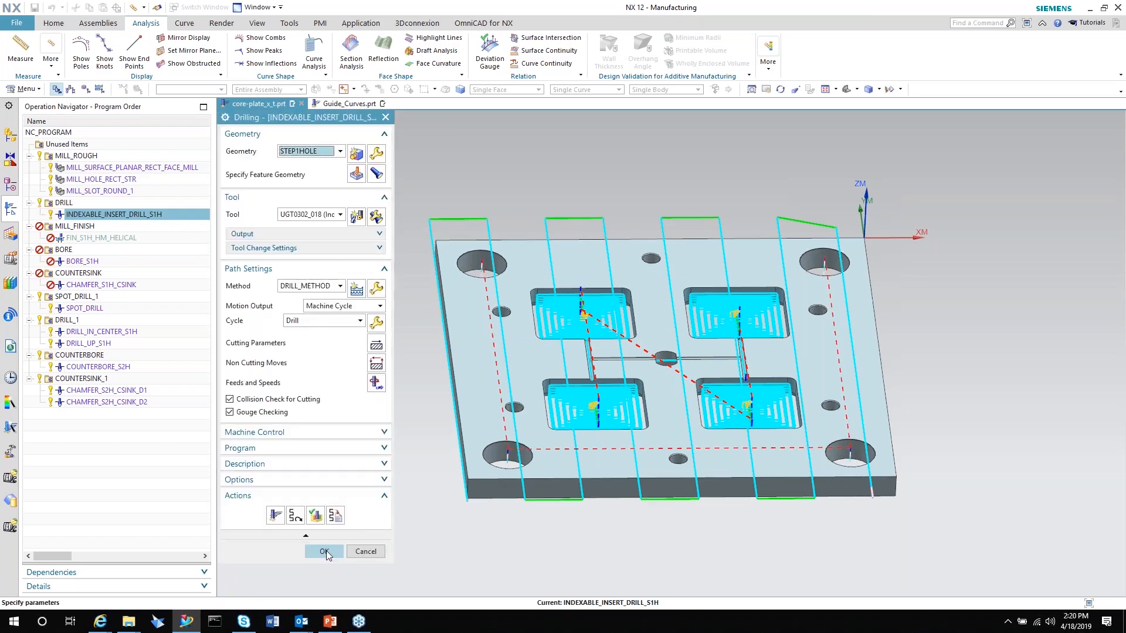
click(325, 551)
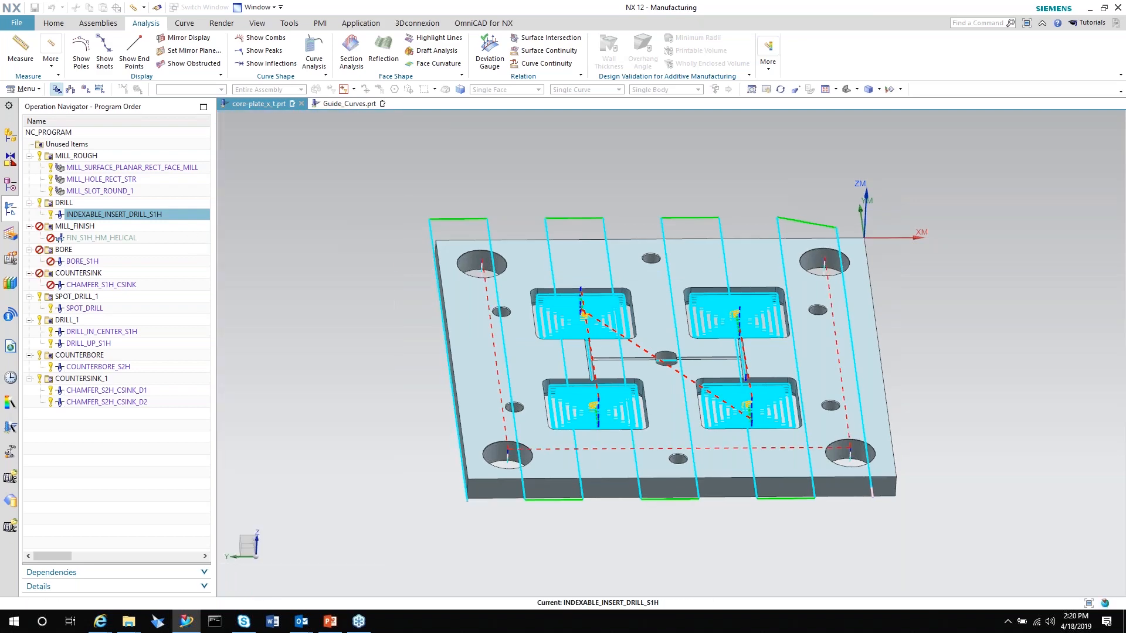
Regenerate all tool paths of the NC_PROGRAM group and skip viewing the generation warnings
click(66, 133)
click(53, 23)
click(182, 59)
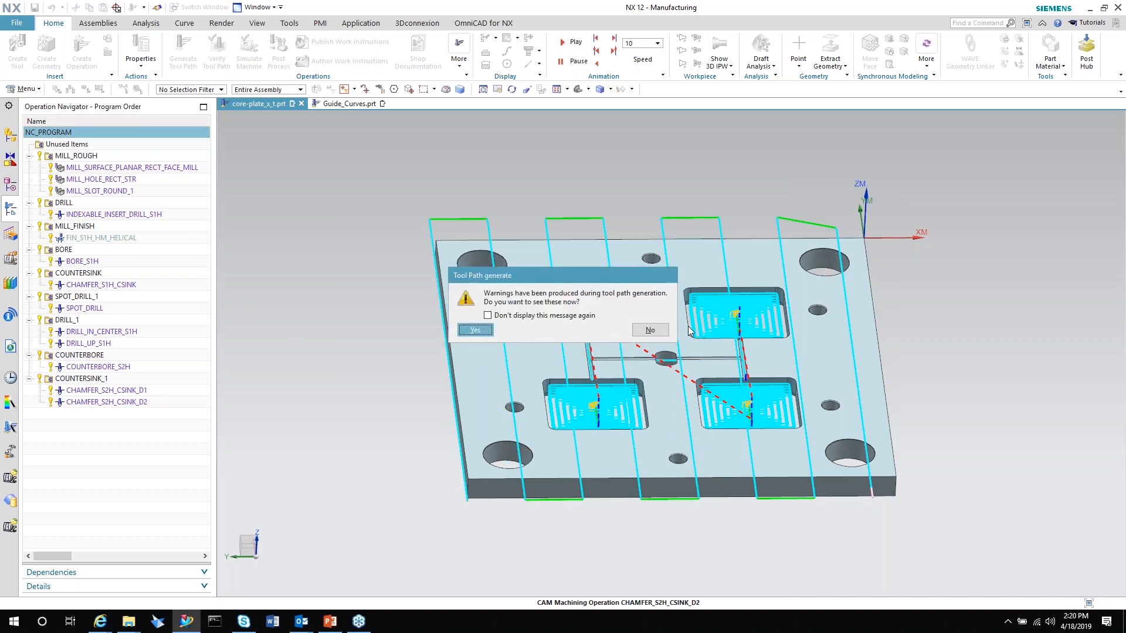
click(650, 330)
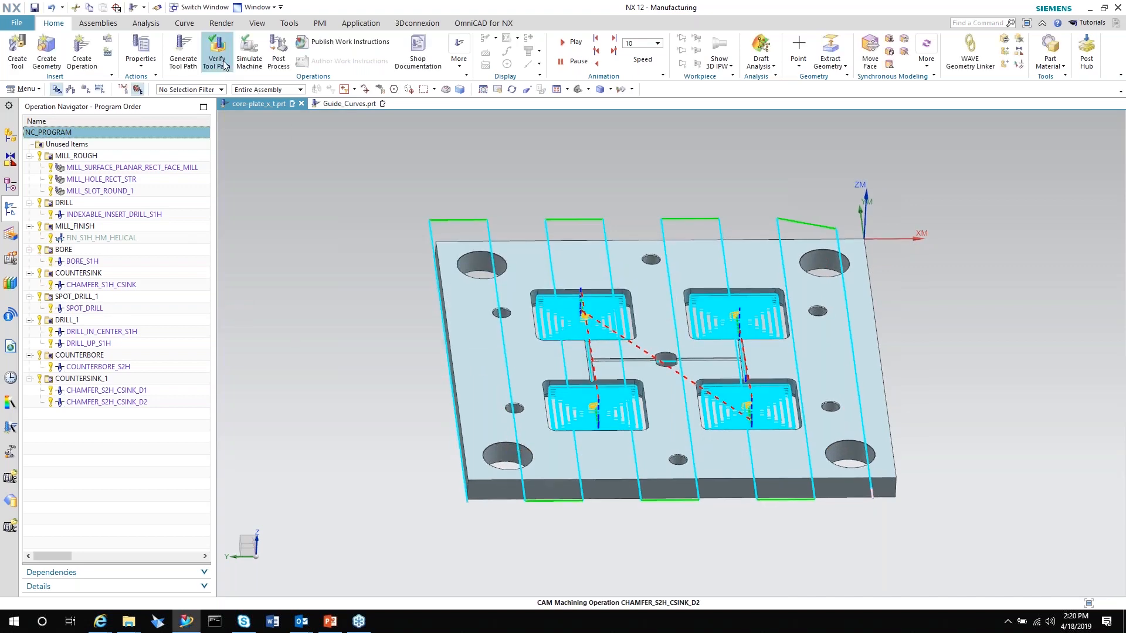
Verify the NC_PROGRAM tool paths with the 3D Dynamic material removal animation at speed 5, then leave the visualization
click(224, 63)
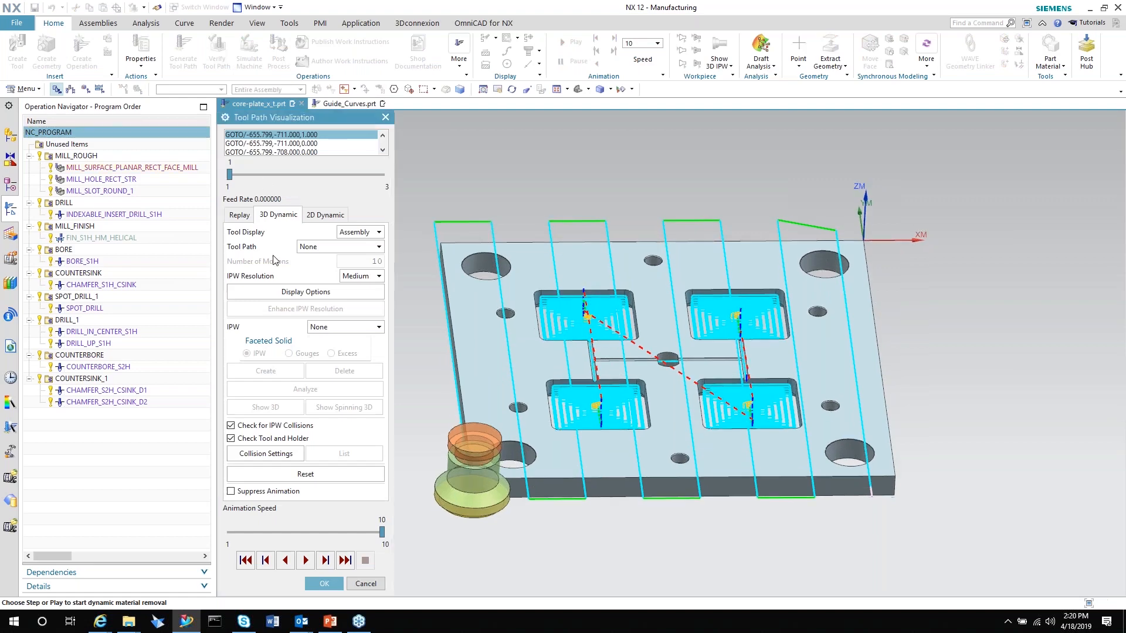
drag(374, 529, 297, 531)
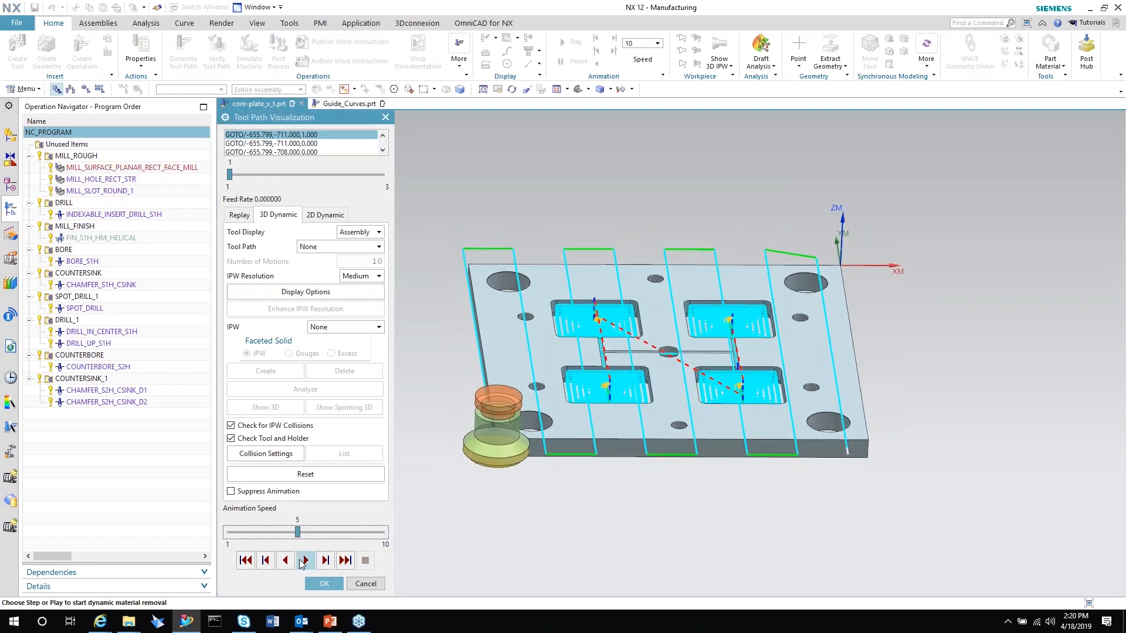
click(303, 560)
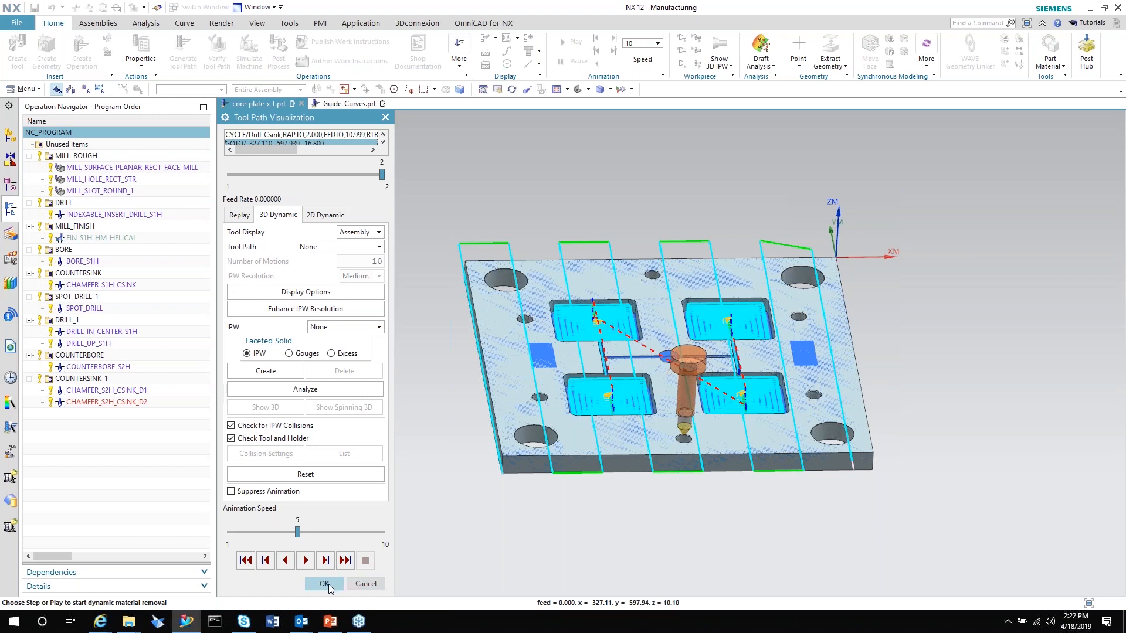
click(366, 584)
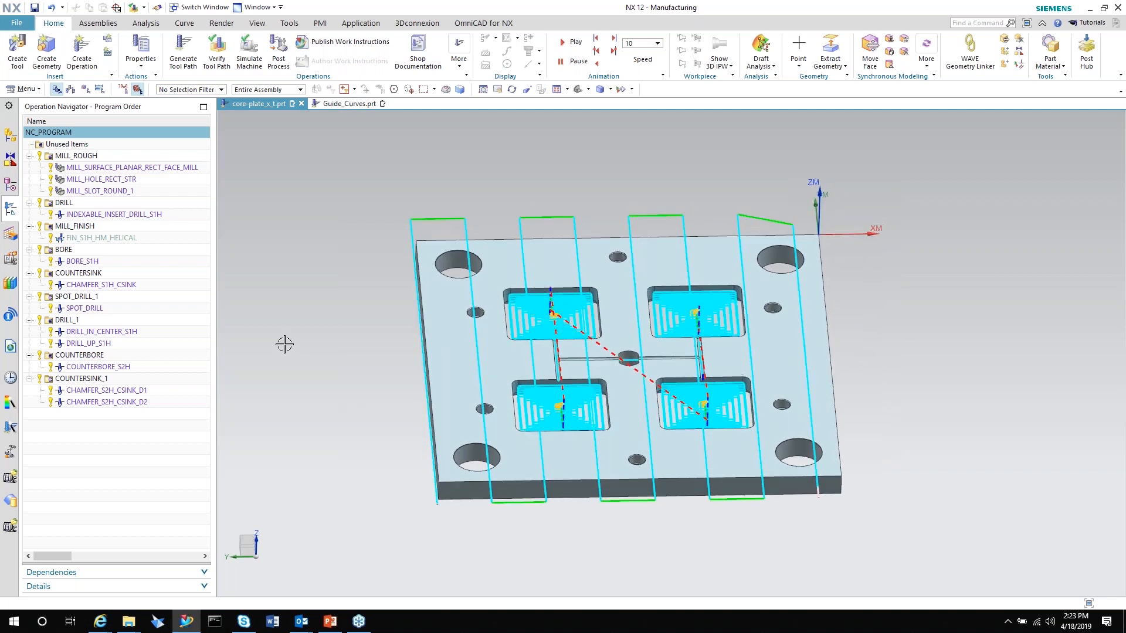
Switch to PowerPoint, start the slide show from the current slide and advance to the Additive Manufacturing- Powder Bed Fusion slide
click(328, 623)
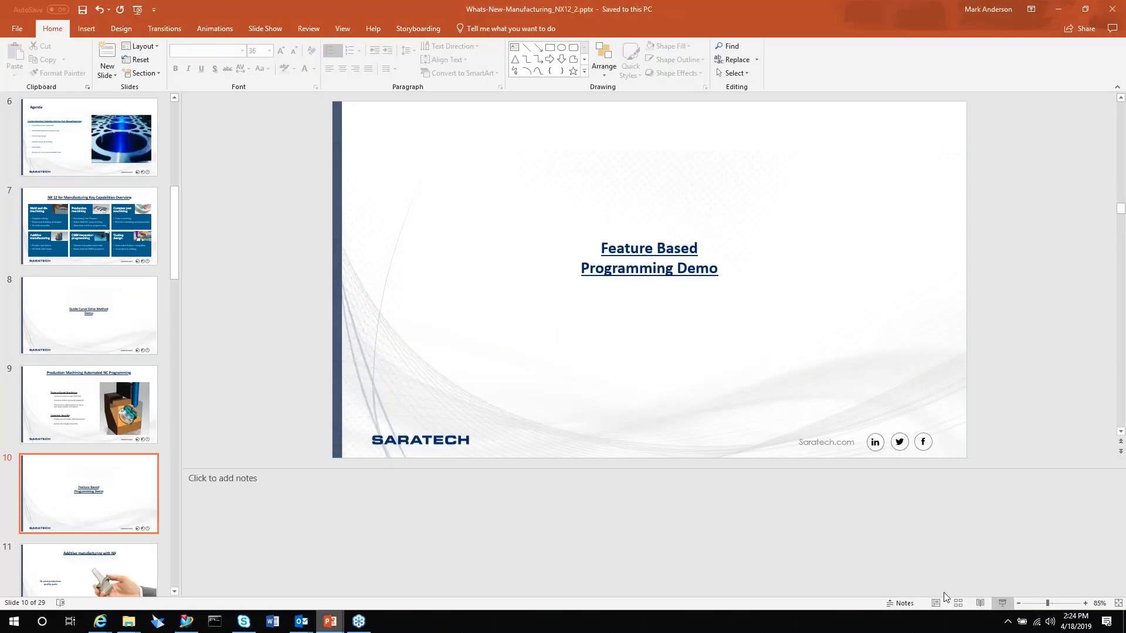
key(shift+F5)
key(Right)
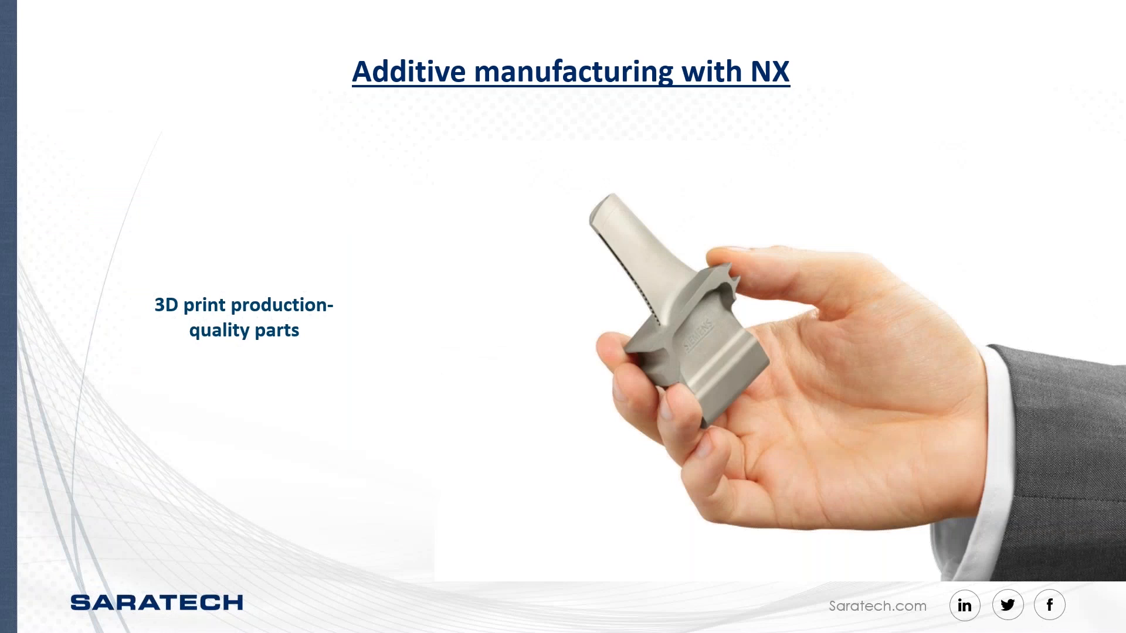
key(Right)
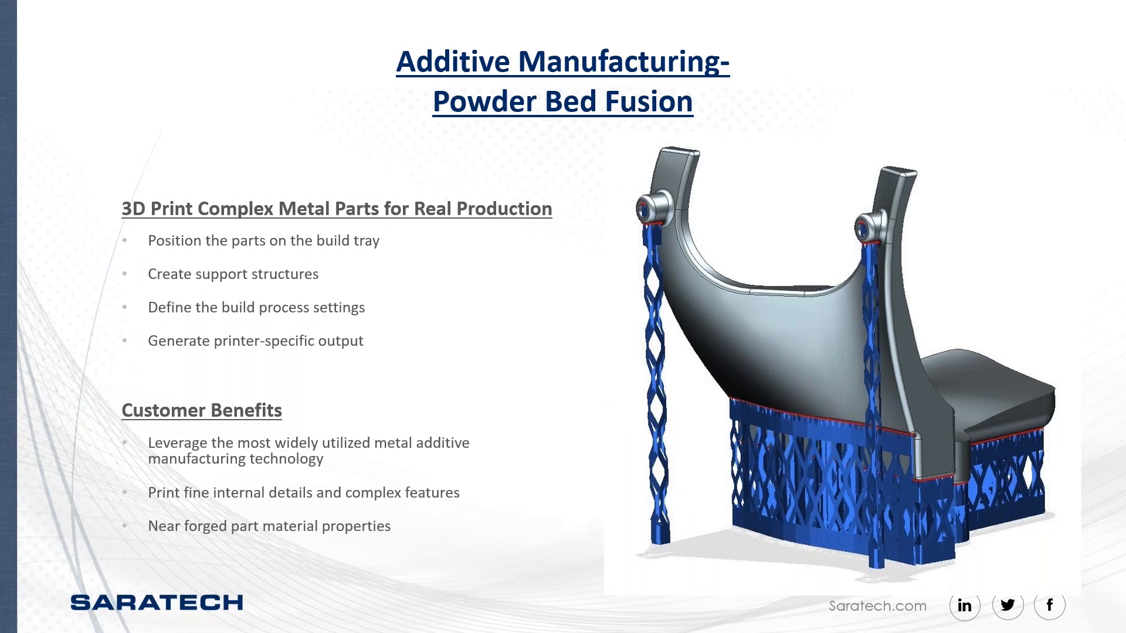
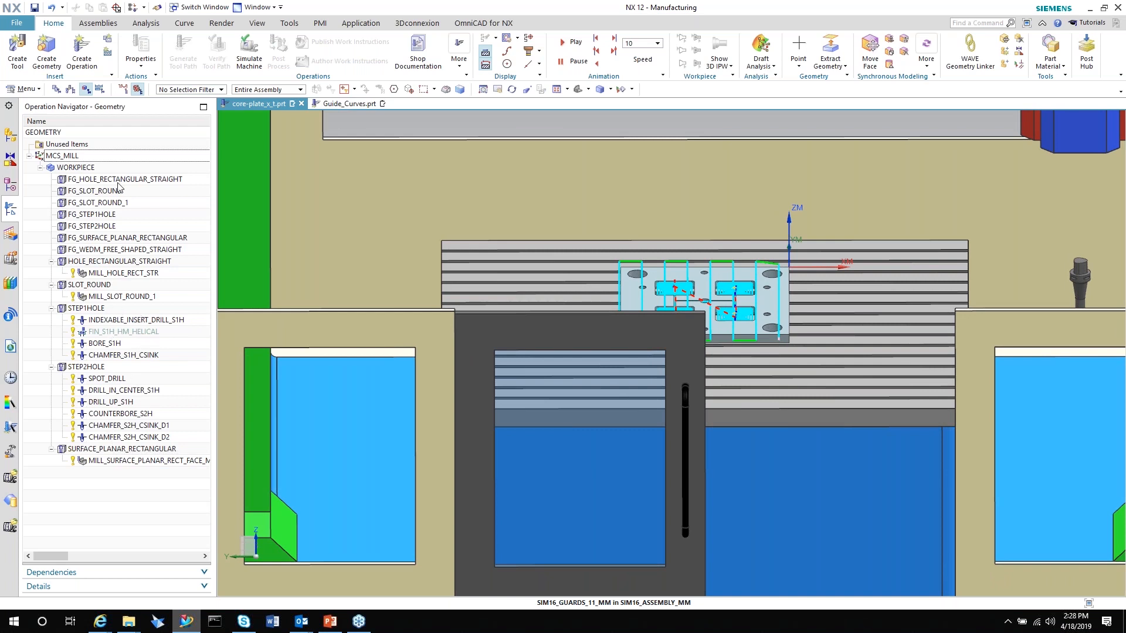
Start the machine simulation for the whole GEOMETRY group and dismiss the initial checking and missing-geometry messages
click(58, 133)
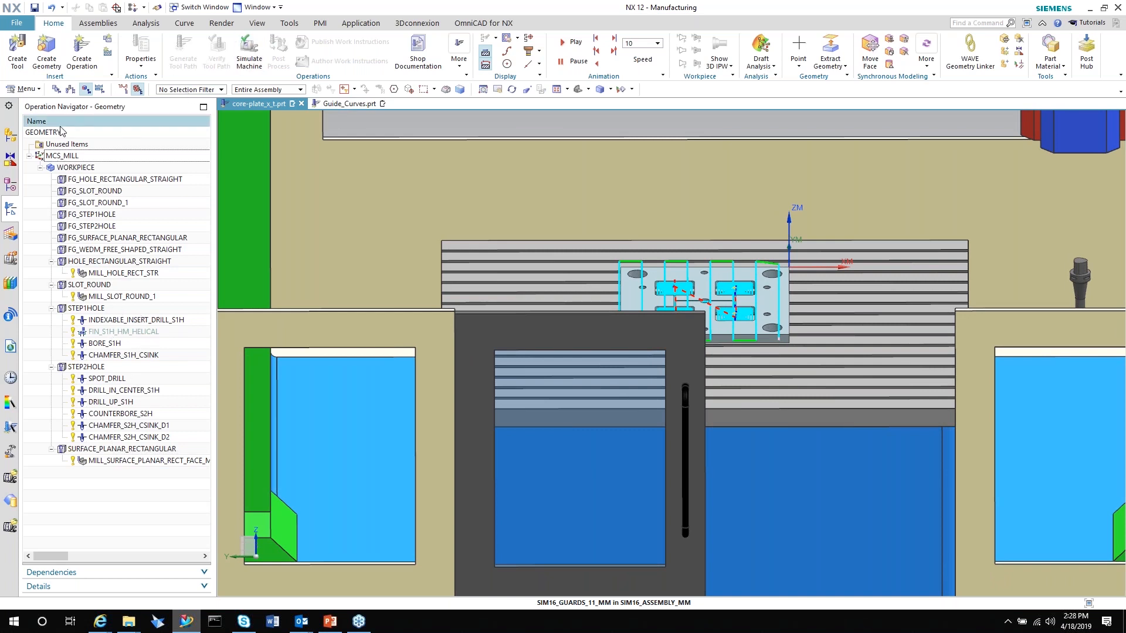
click(253, 62)
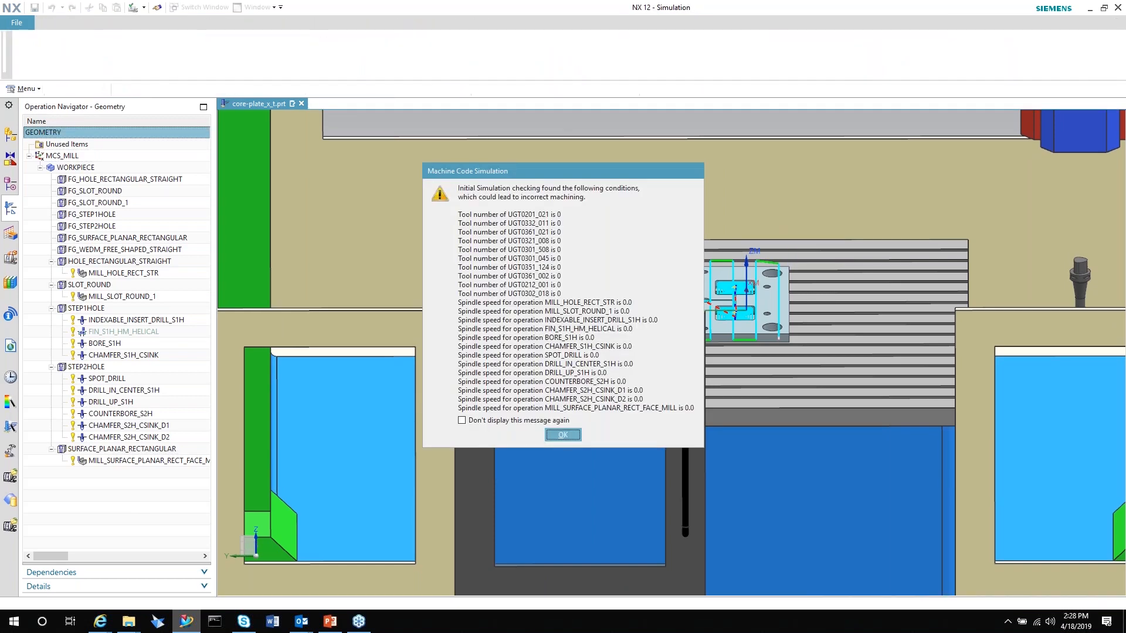
click(562, 435)
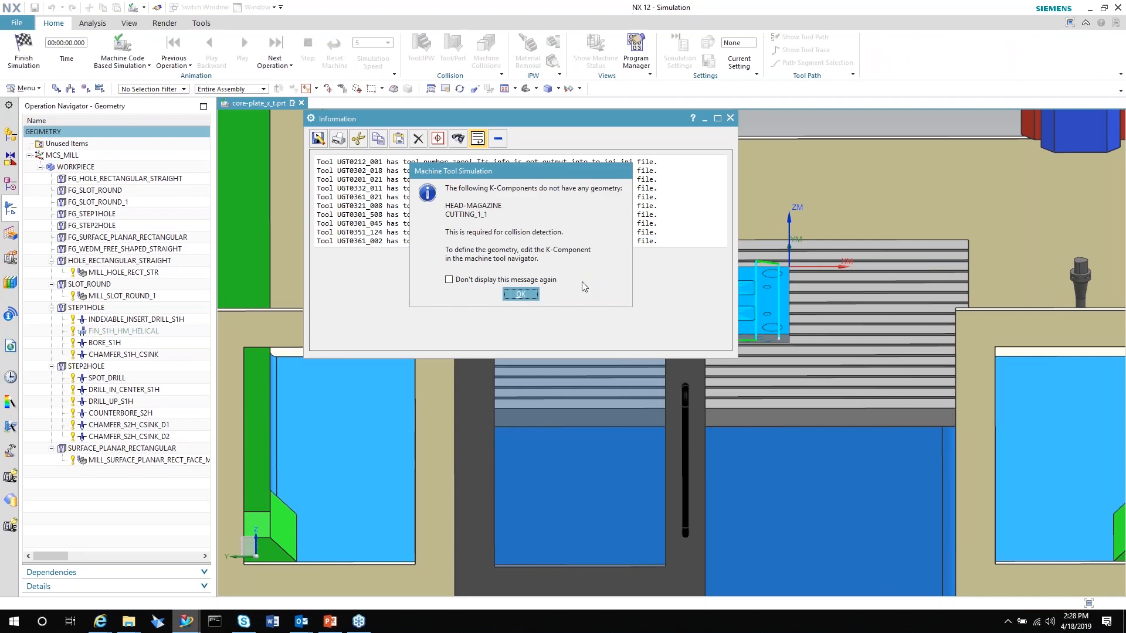
click(522, 294)
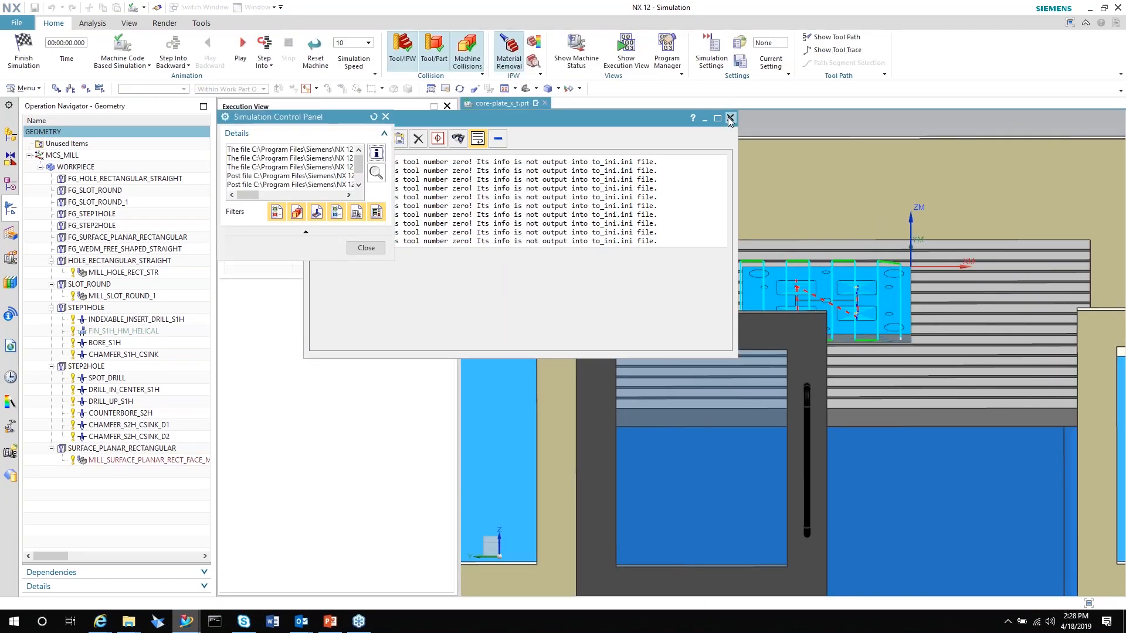
Move the Simulation Control Panel off the Execution View and expand its State Attributes and NC program sections
click(300, 141)
drag(276, 117, 79, 176)
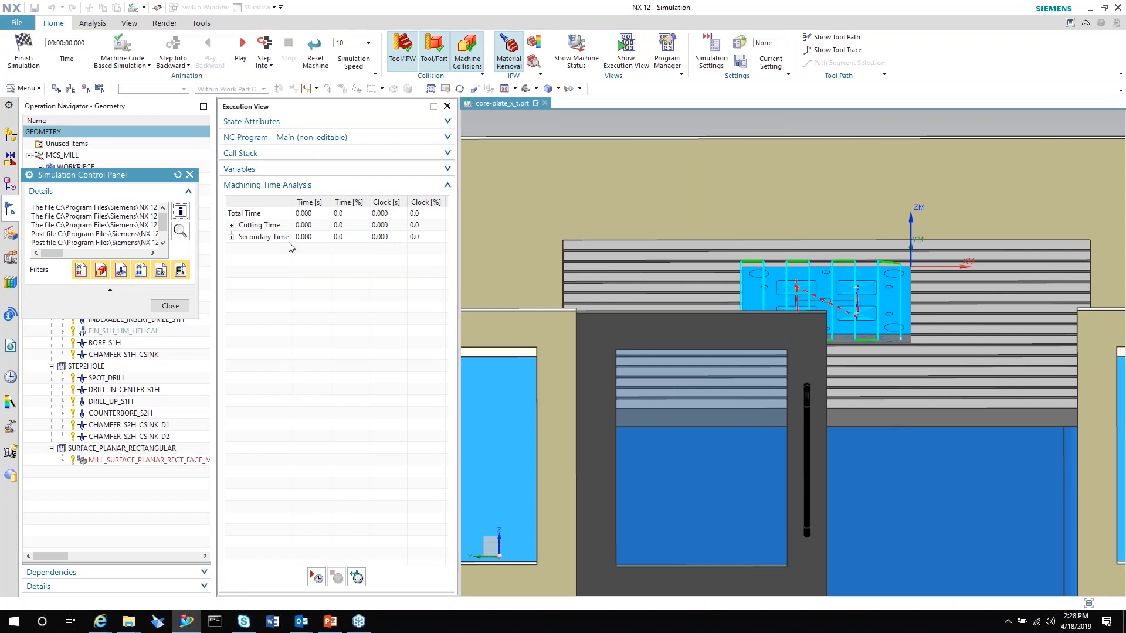
click(447, 122)
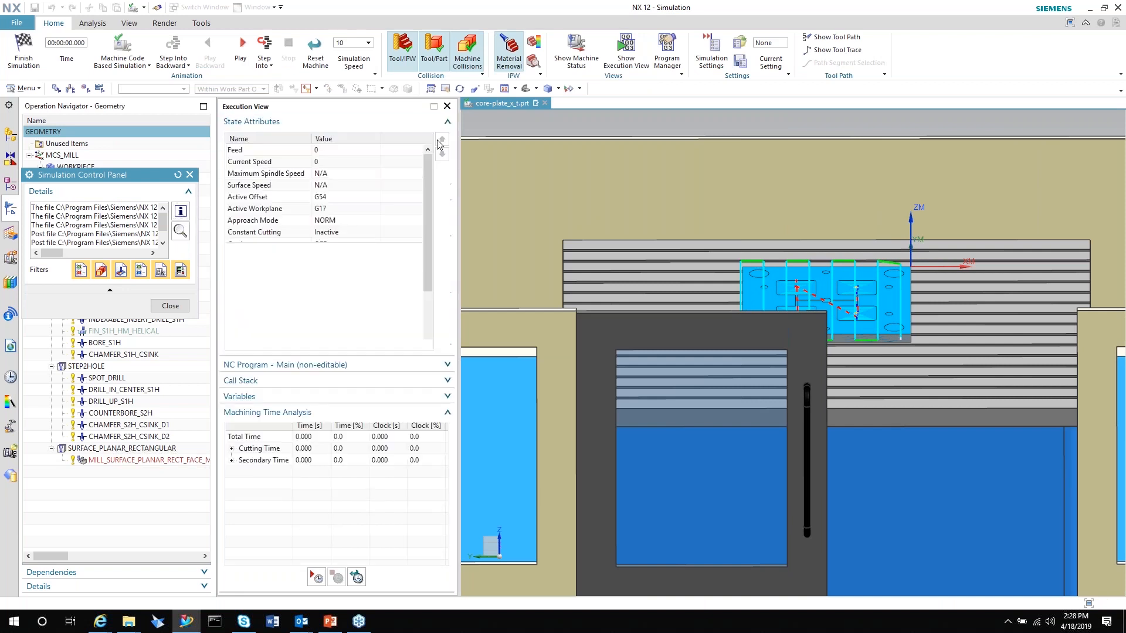
click(433, 369)
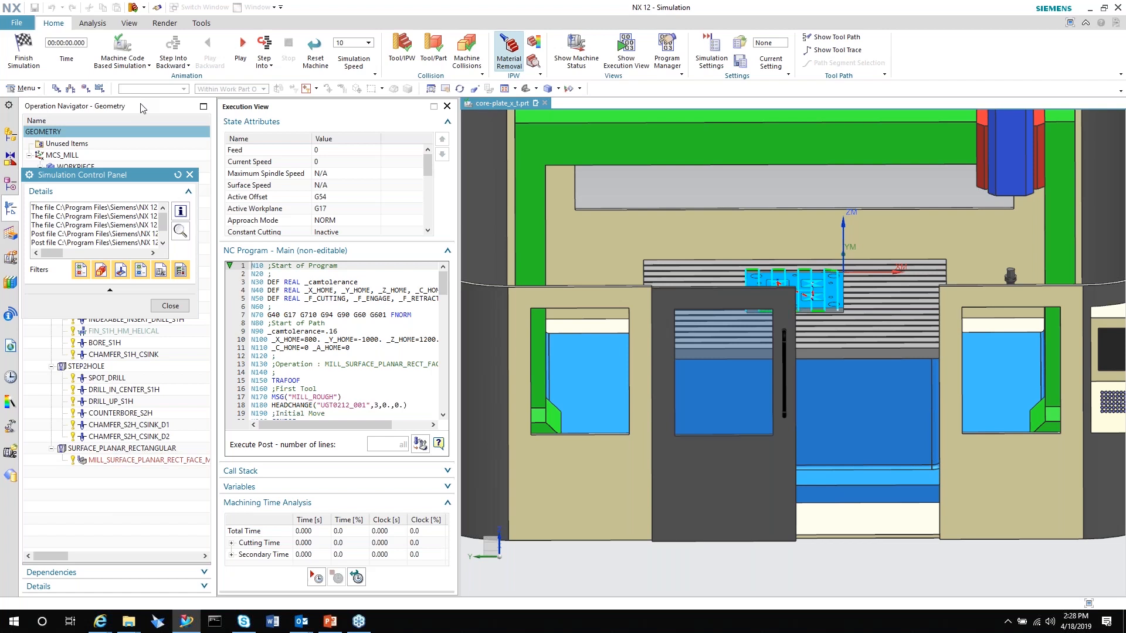
Try to play the machine code based simulation at simulation speed 5
click(122, 62)
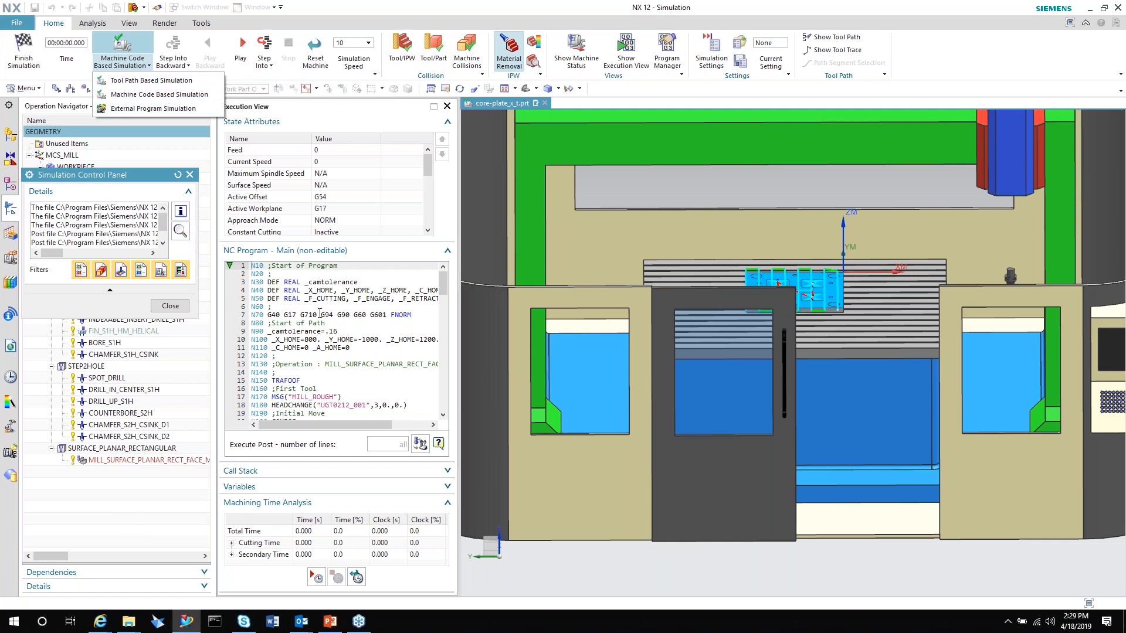
click(265, 51)
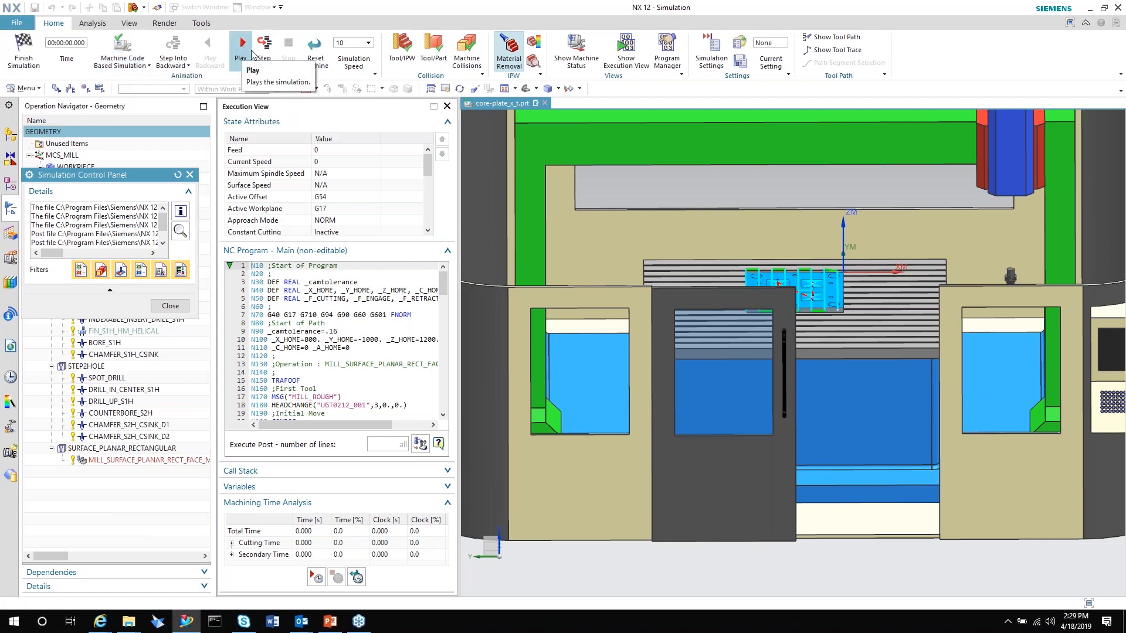
click(269, 66)
click(363, 44)
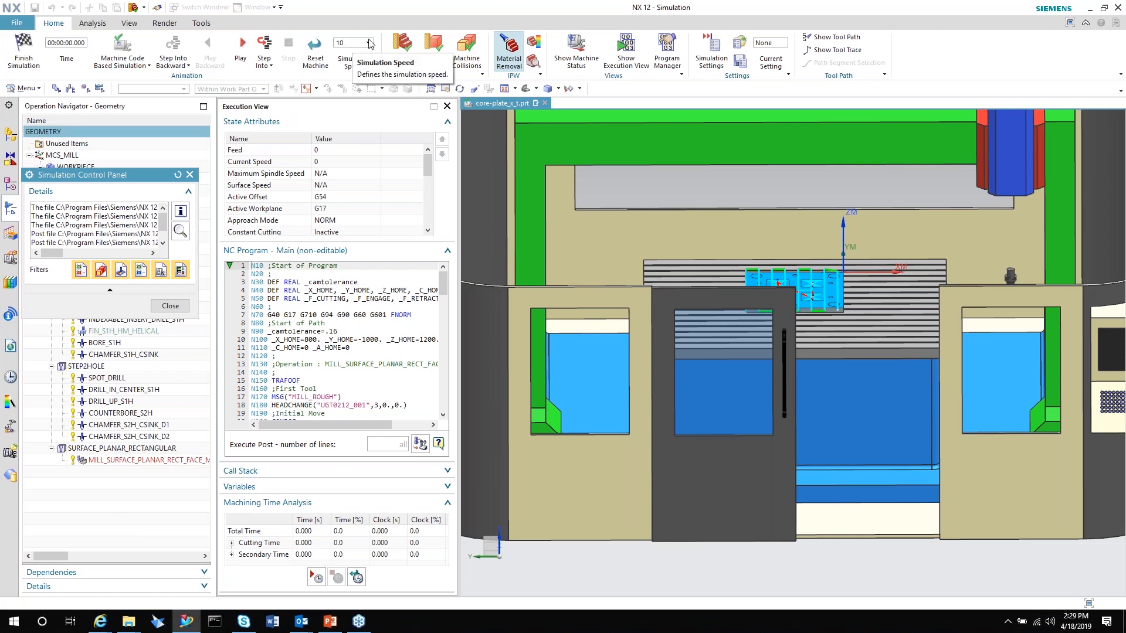
click(369, 43)
click(347, 92)
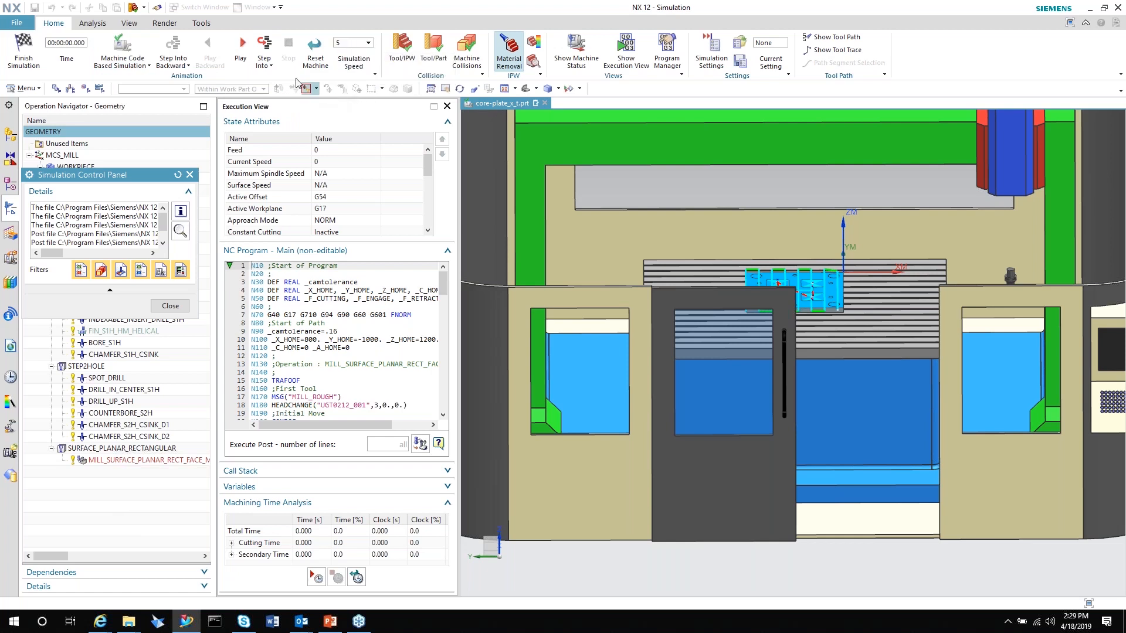
click(242, 48)
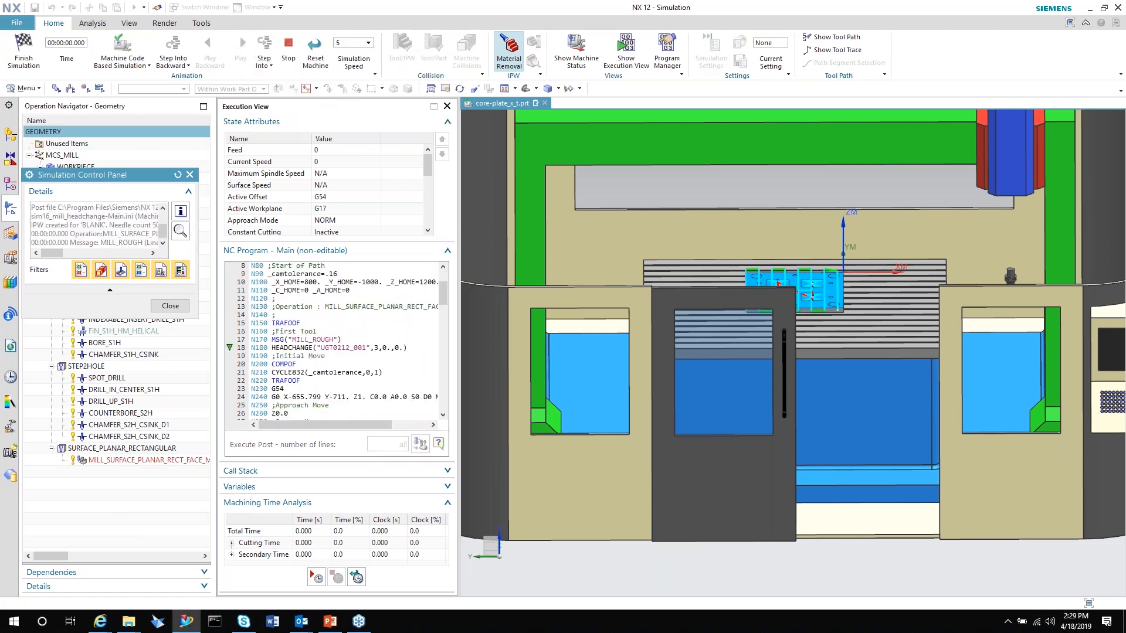
click(577, 324)
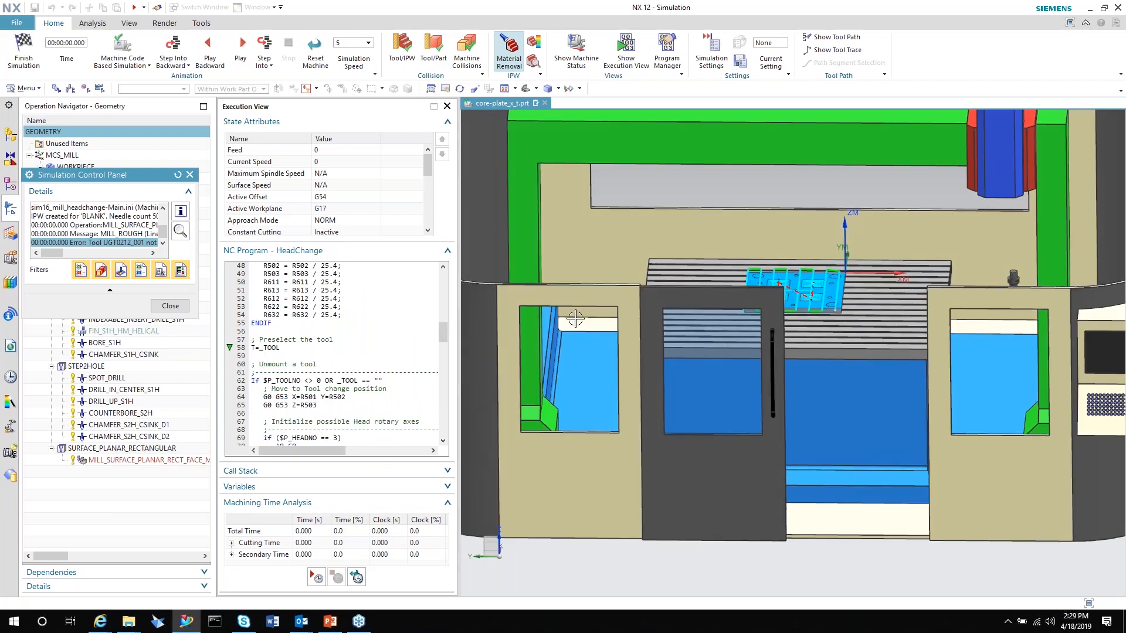
Switch to tool path based simulation, play it and raise the simulation speed to 10
click(122, 62)
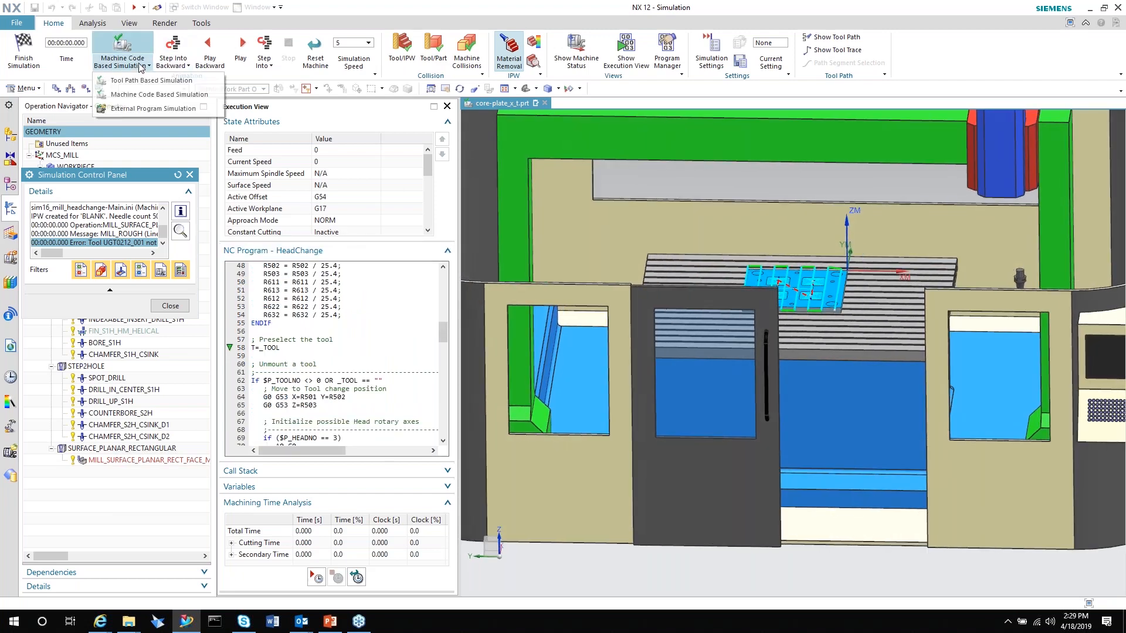
click(143, 81)
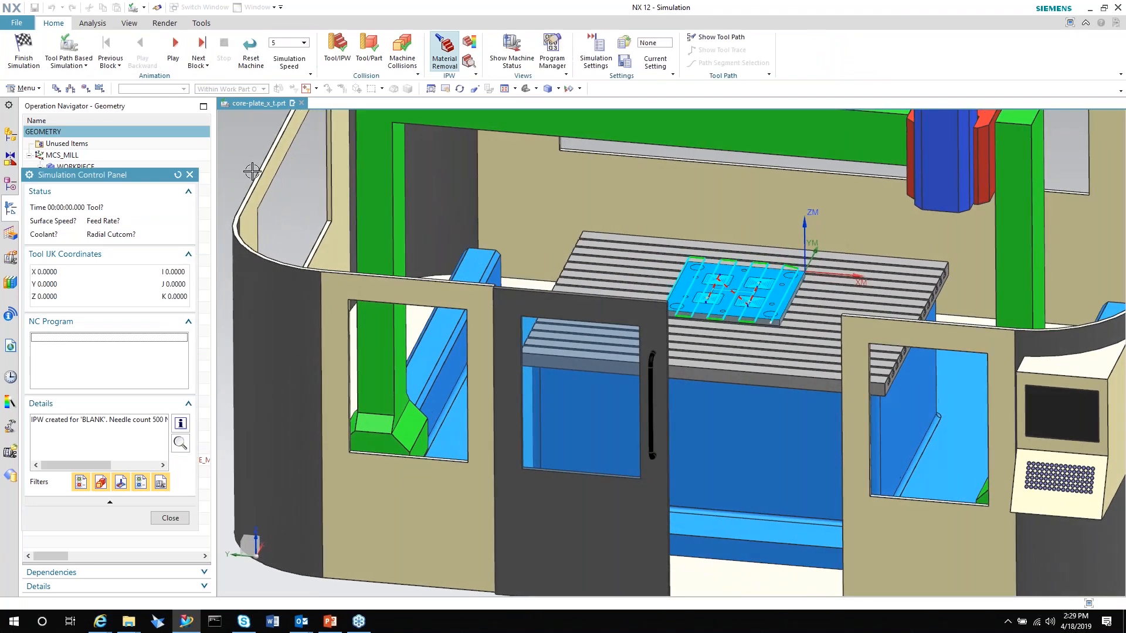
click(173, 47)
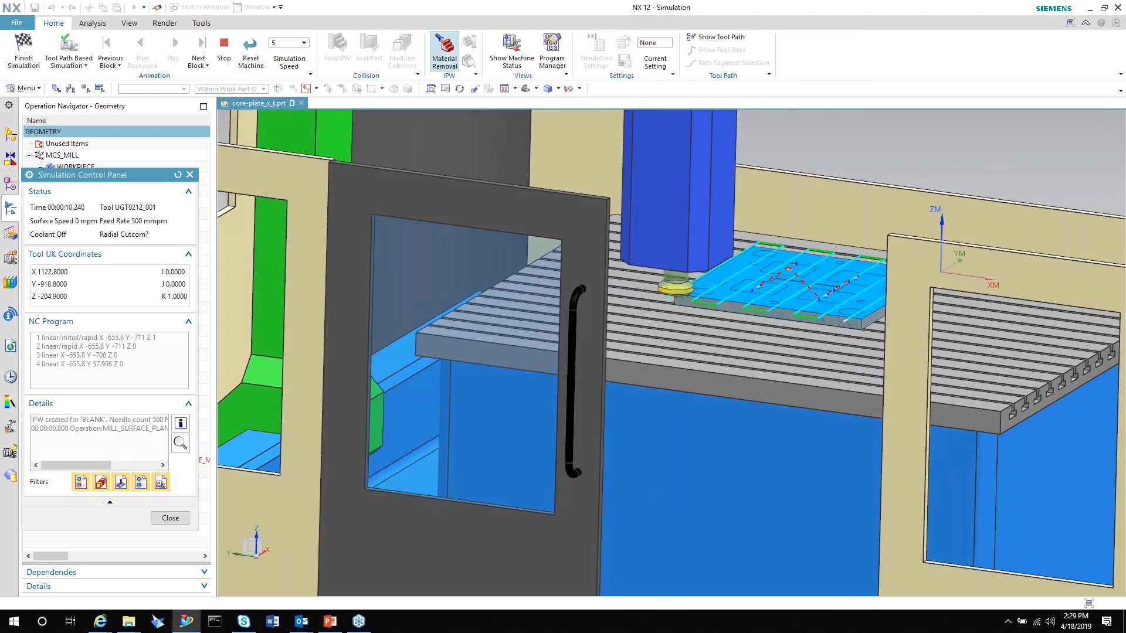
click(303, 42)
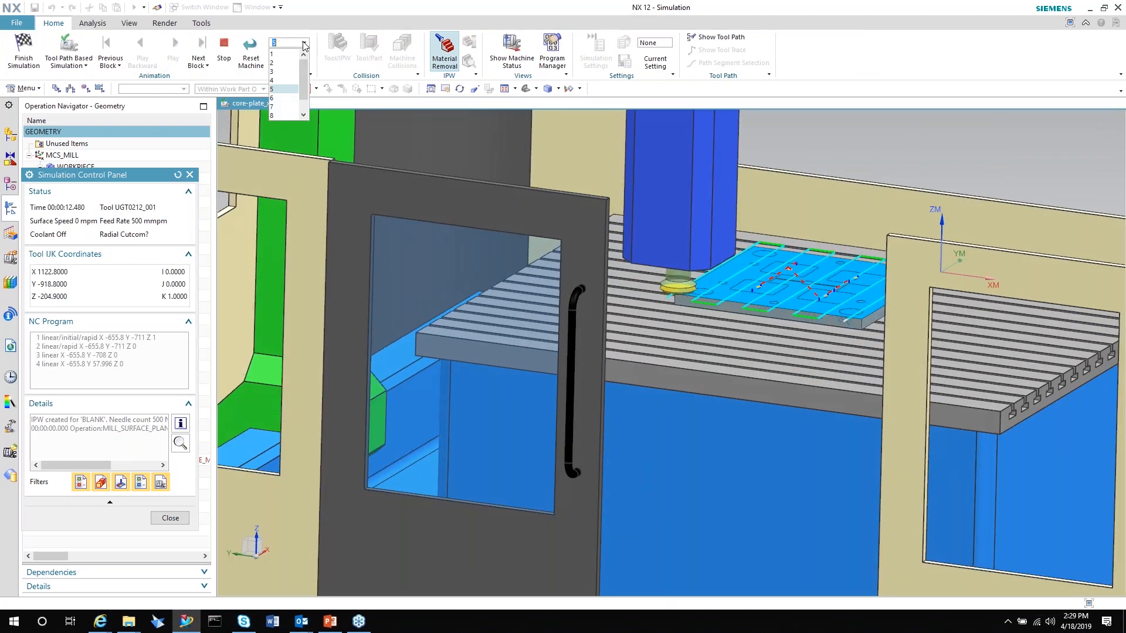
scroll(303, 88, down, 2)
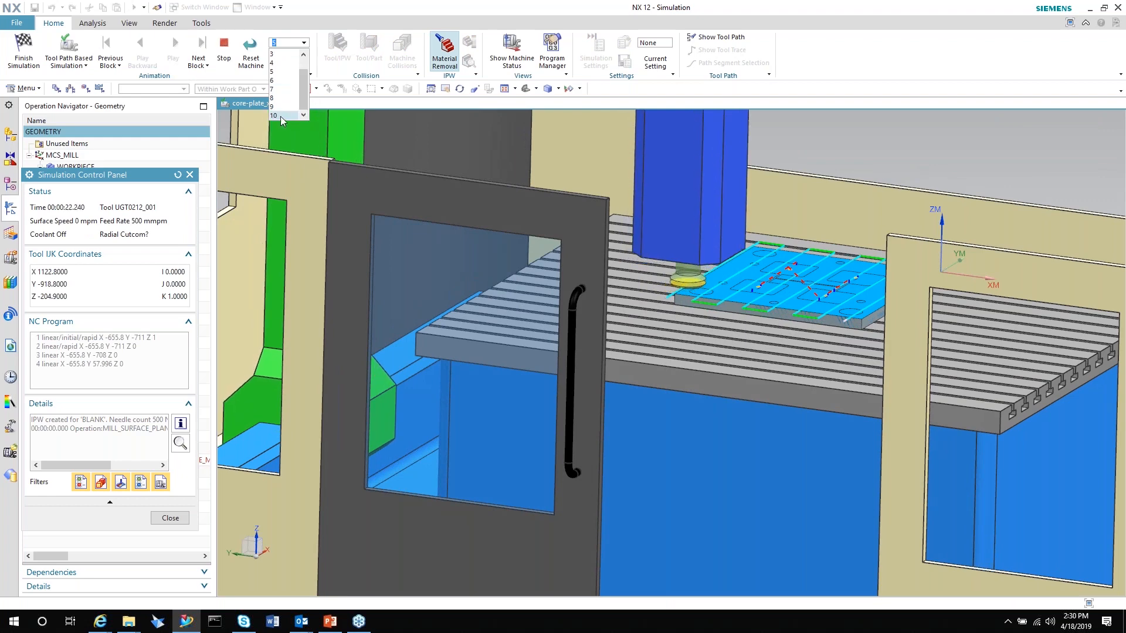
click(273, 115)
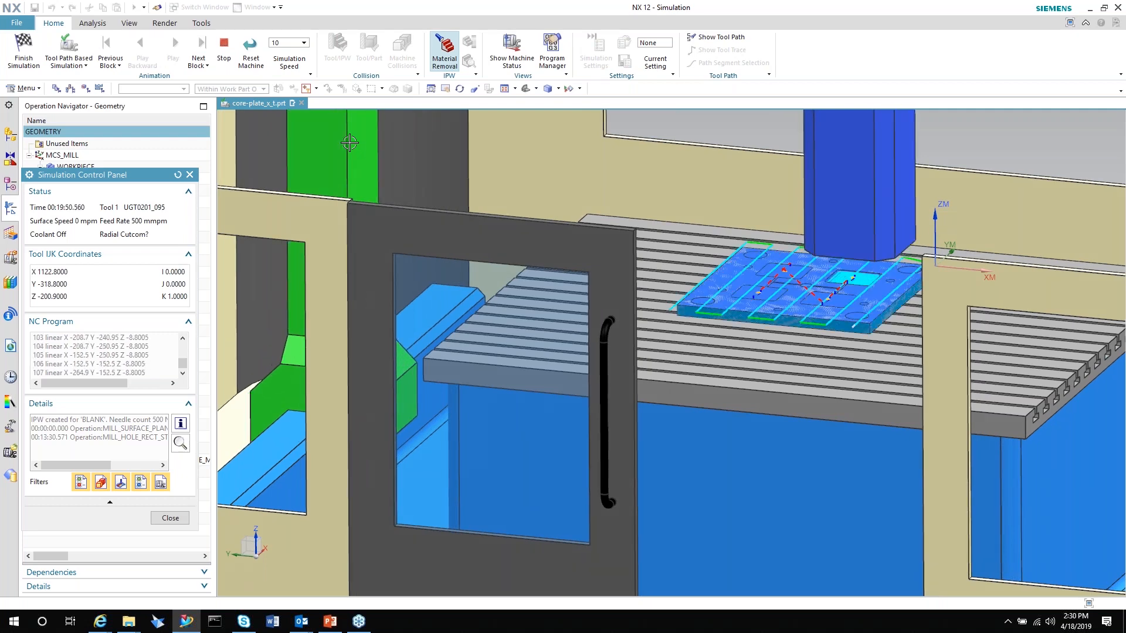
Move the Simulation Control Panel clear of the operation list and toggle the operation message filter in its details
drag(122, 175, 319, 117)
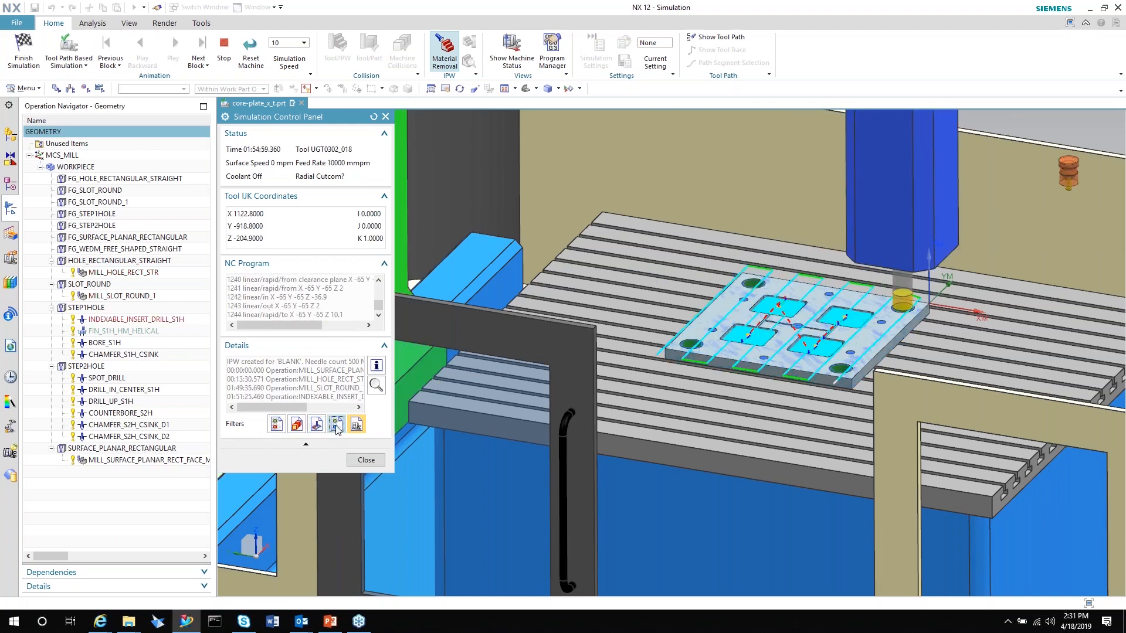
click(355, 424)
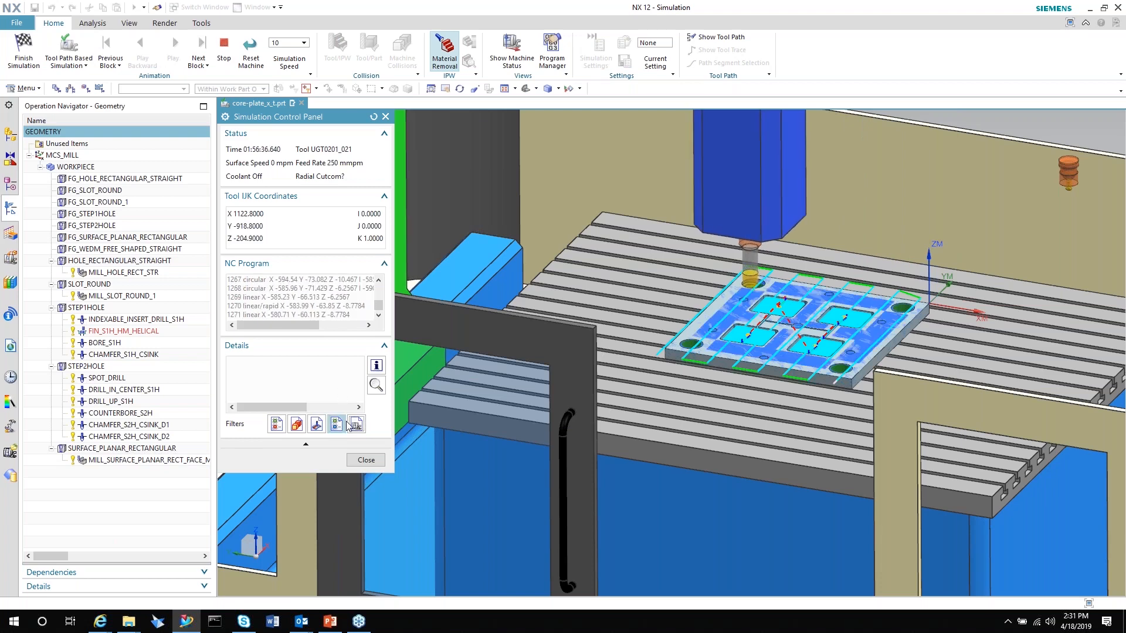
click(355, 424)
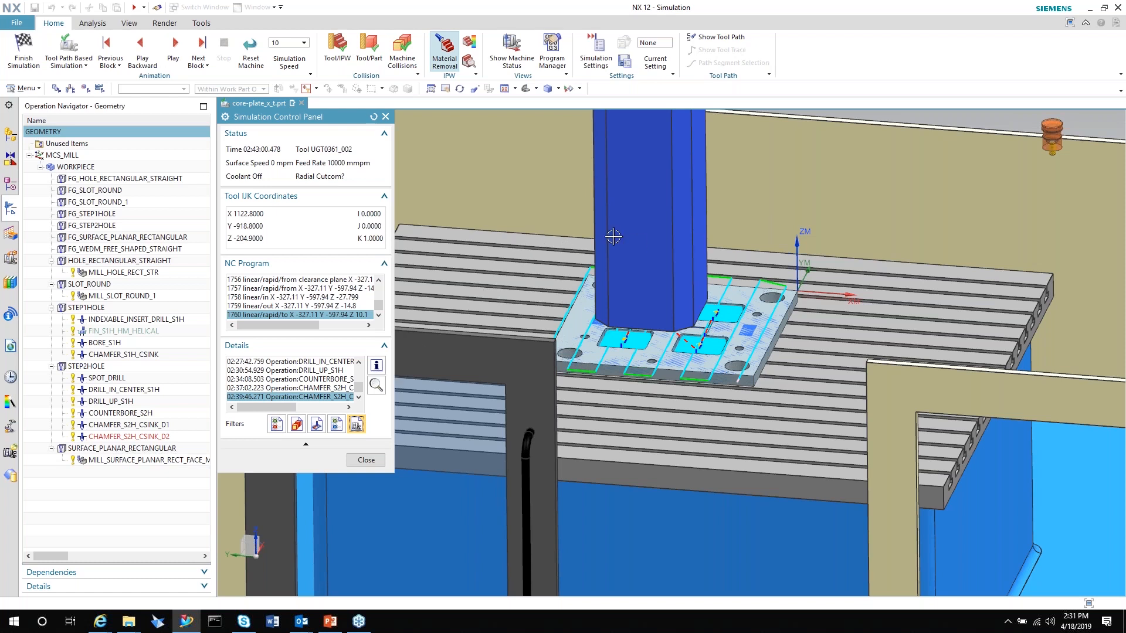
Finish the machine simulation and cancel the edit of the MILL_HOLE_RECT_STR operation
click(366, 461)
click(26, 56)
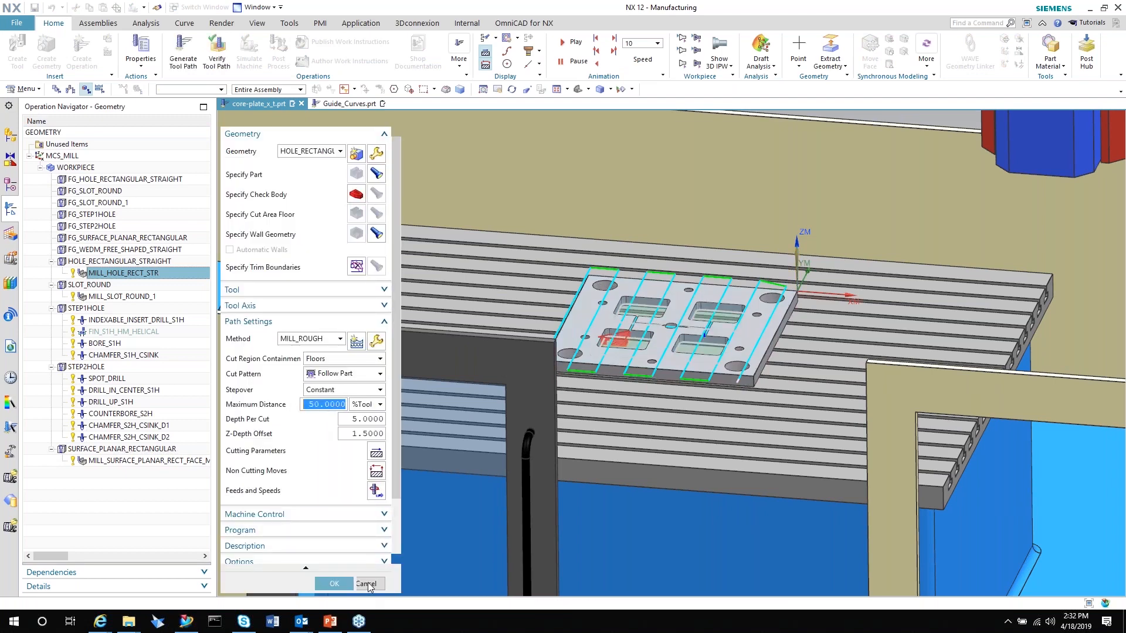
click(367, 584)
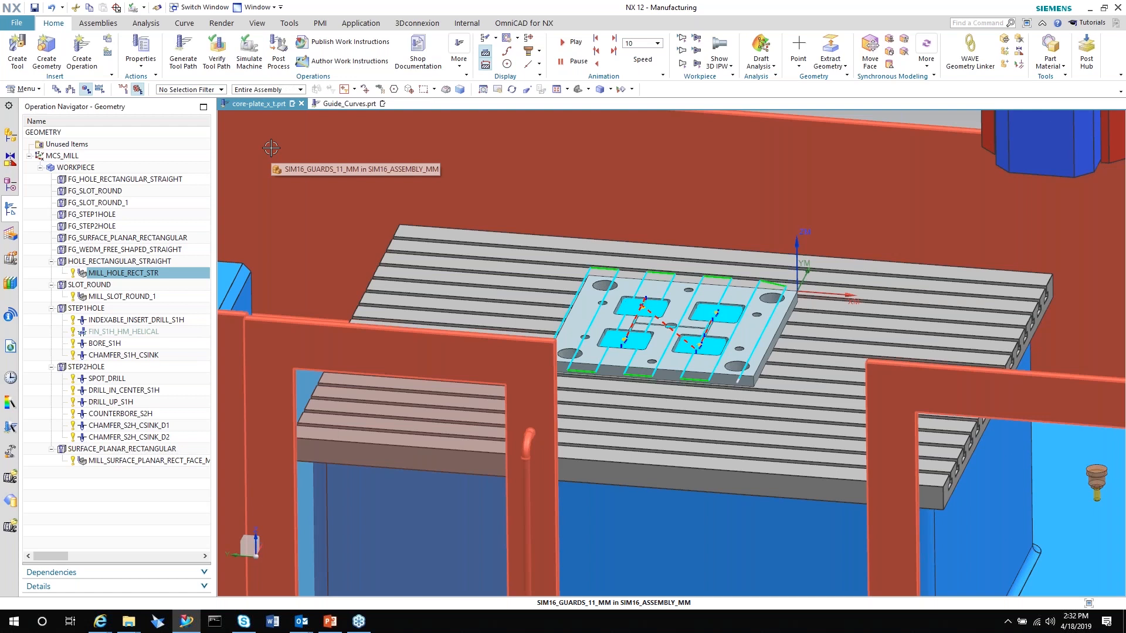
Switch to PowerPoint and start the slide show from the Simulation Demo slide
click(330, 621)
click(1002, 602)
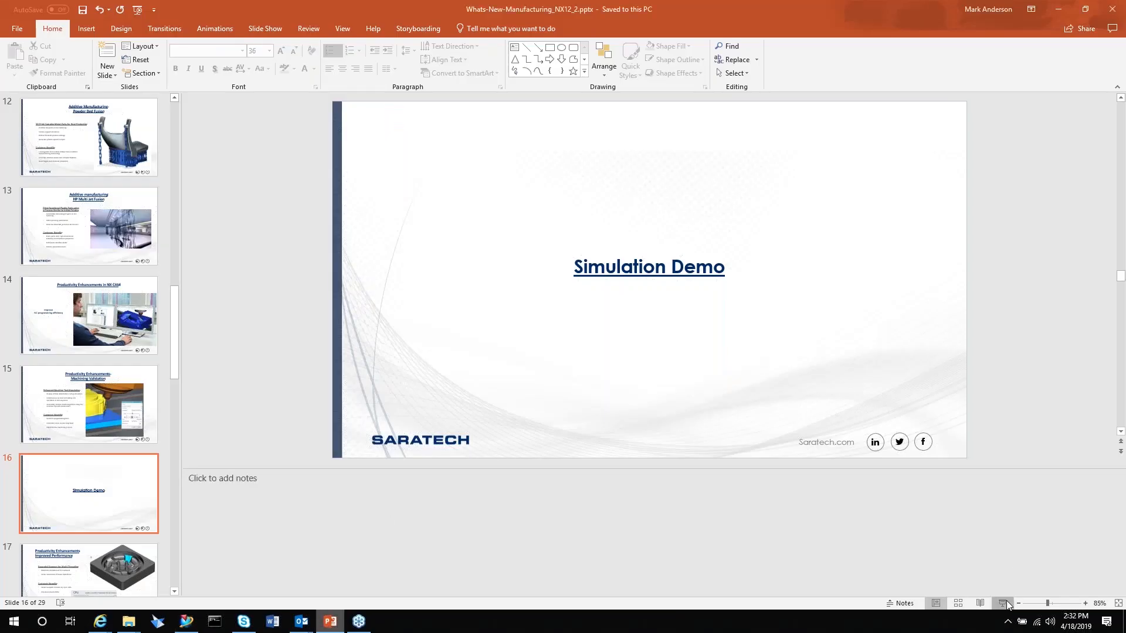